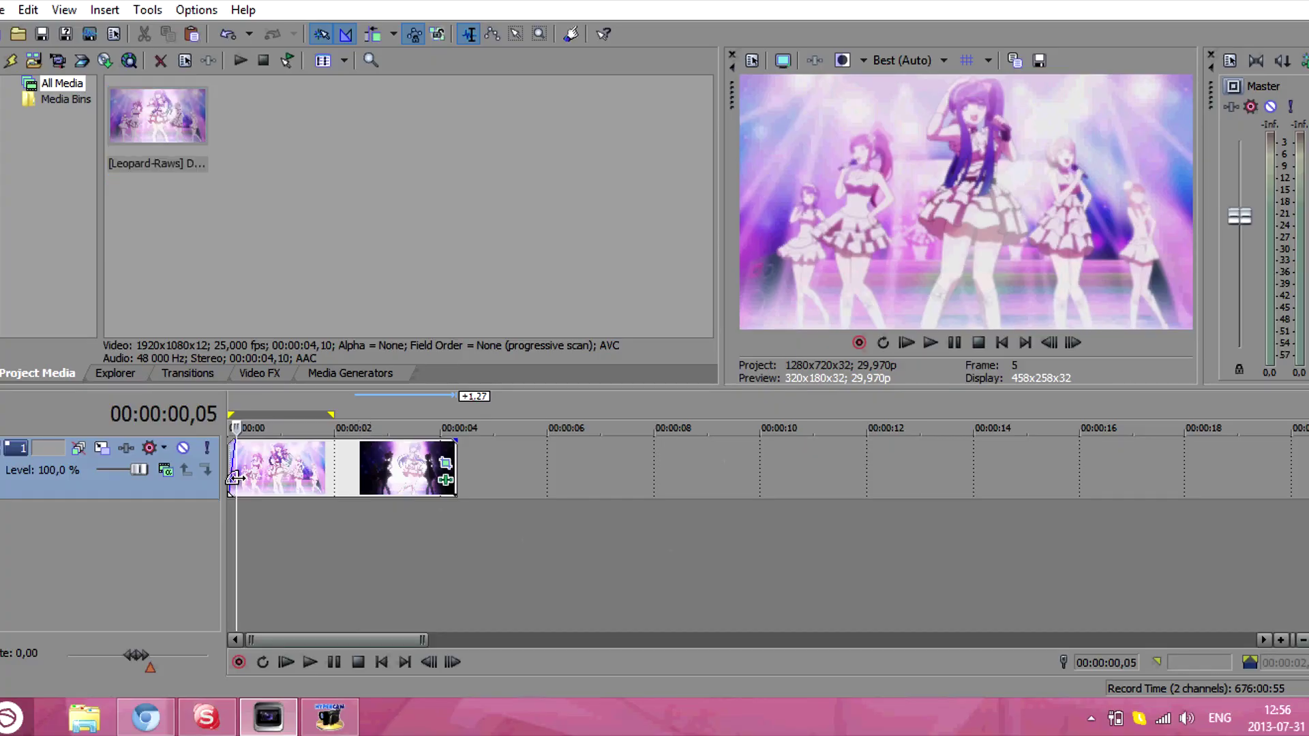
- Preview the anime clip and insert a new empty video track above it, playhead at 00:00:01,12
click(310, 661)
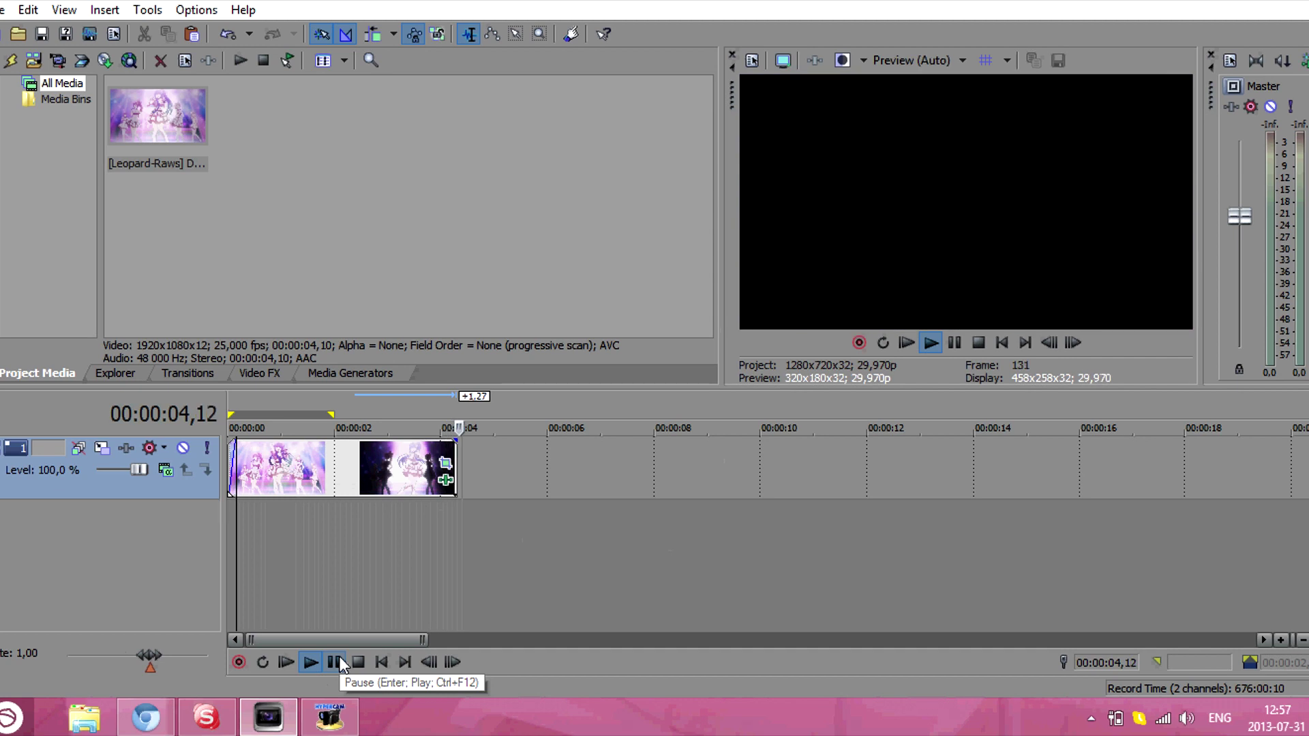
click(339, 658)
click(246, 460)
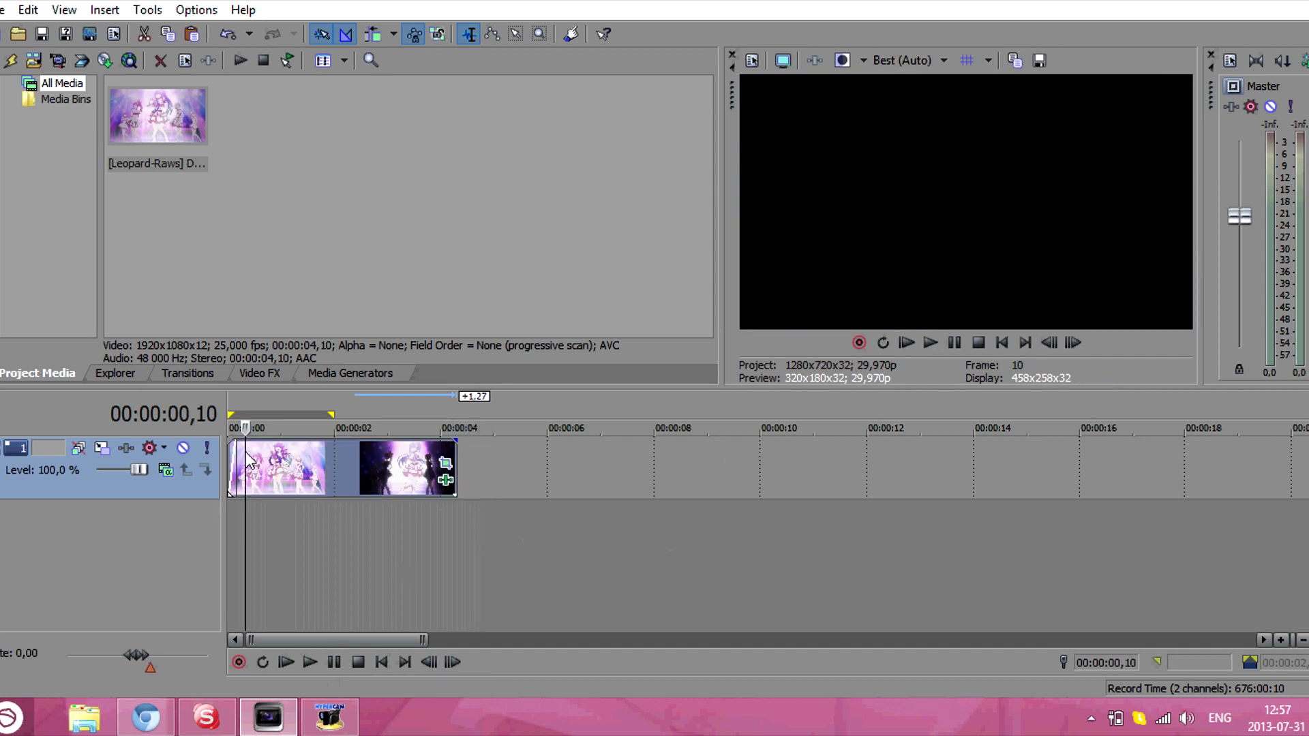
right_click(516, 534)
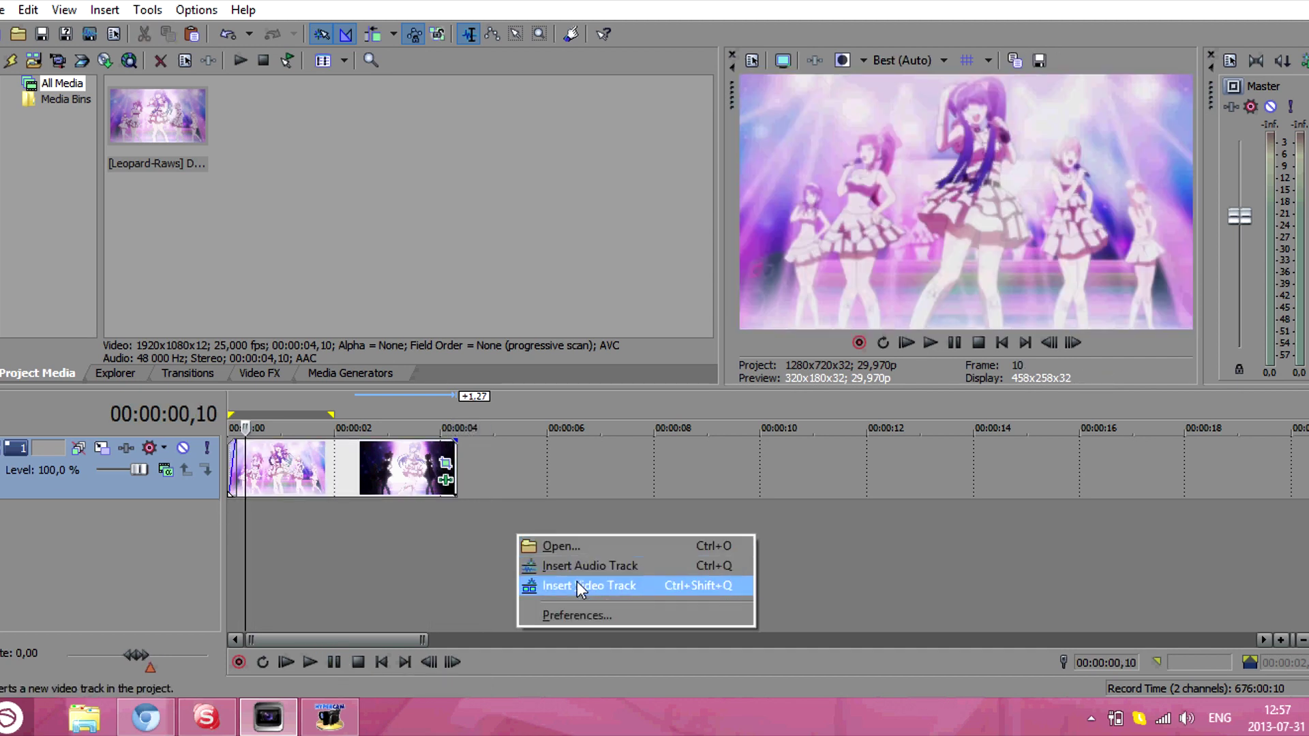
click(576, 585)
drag(423, 640, 317, 639)
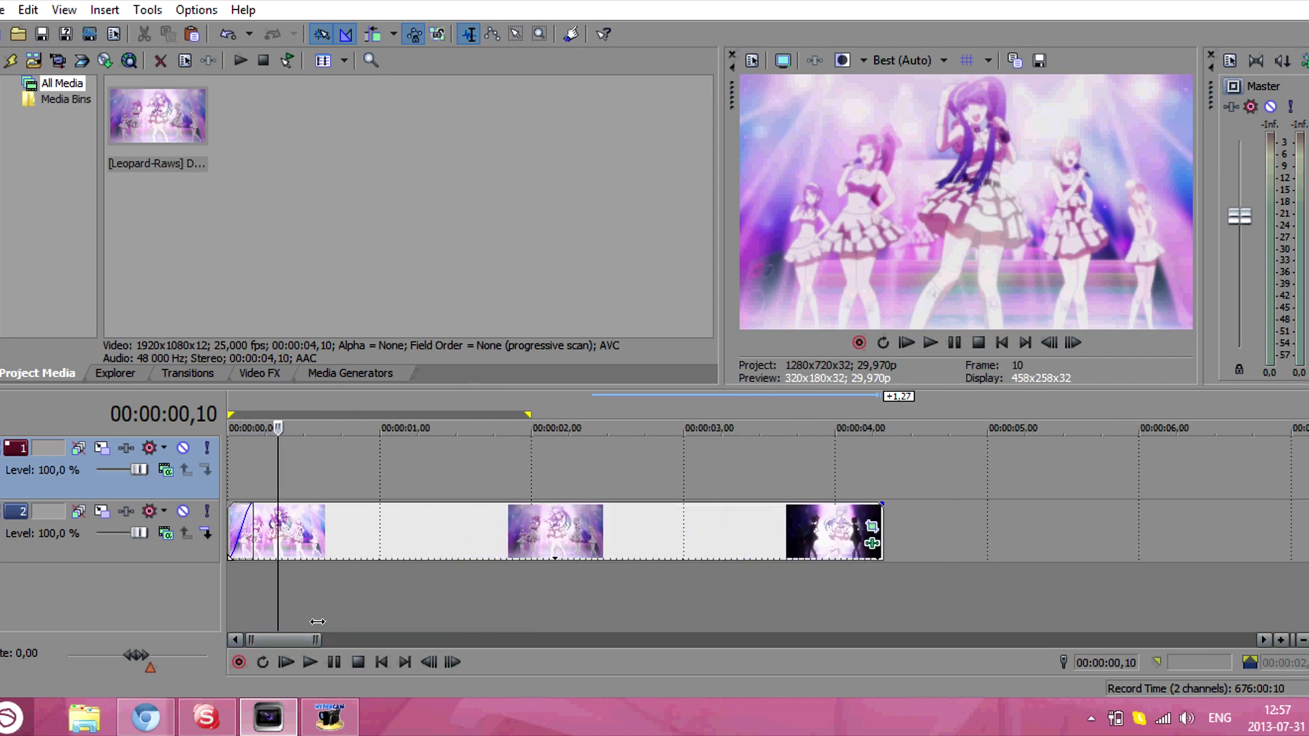
click(440, 481)
- Drop the Purple Text generator on the new track and type 'Shout like'
click(328, 374)
drag(214, 256, 446, 455)
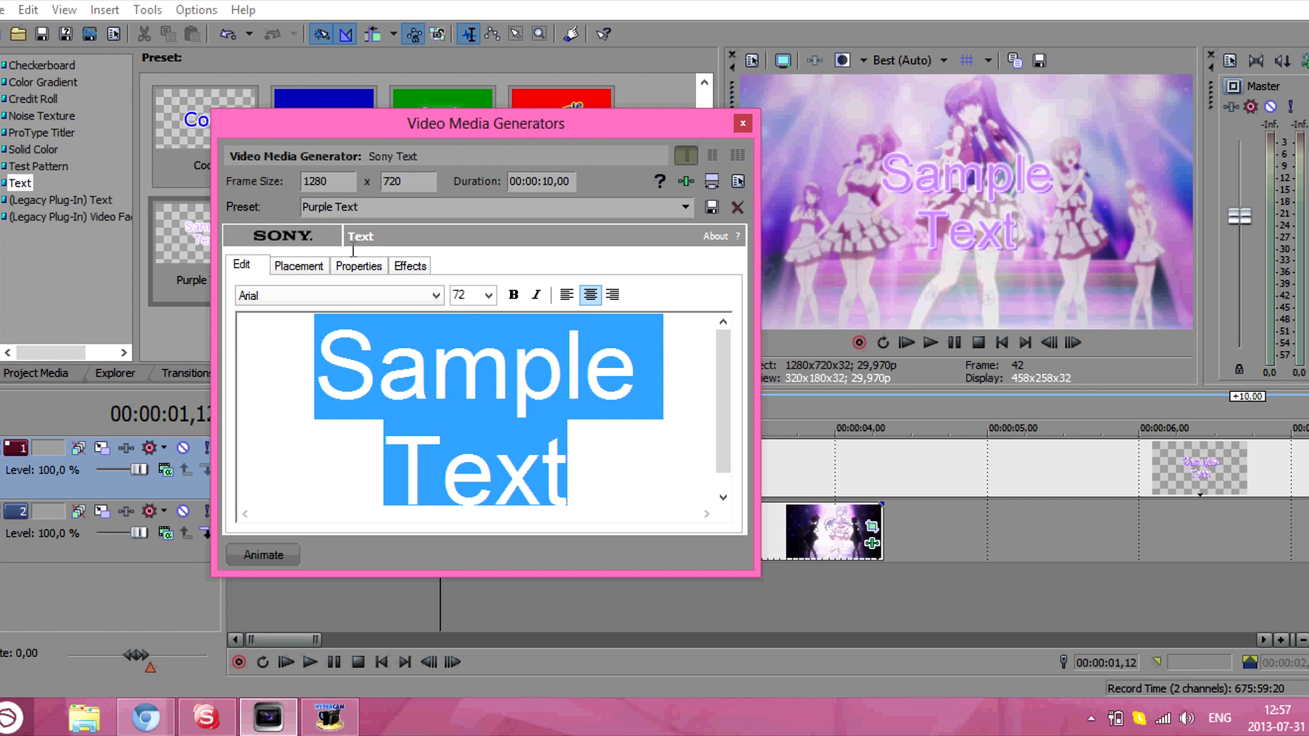
text(shout like)
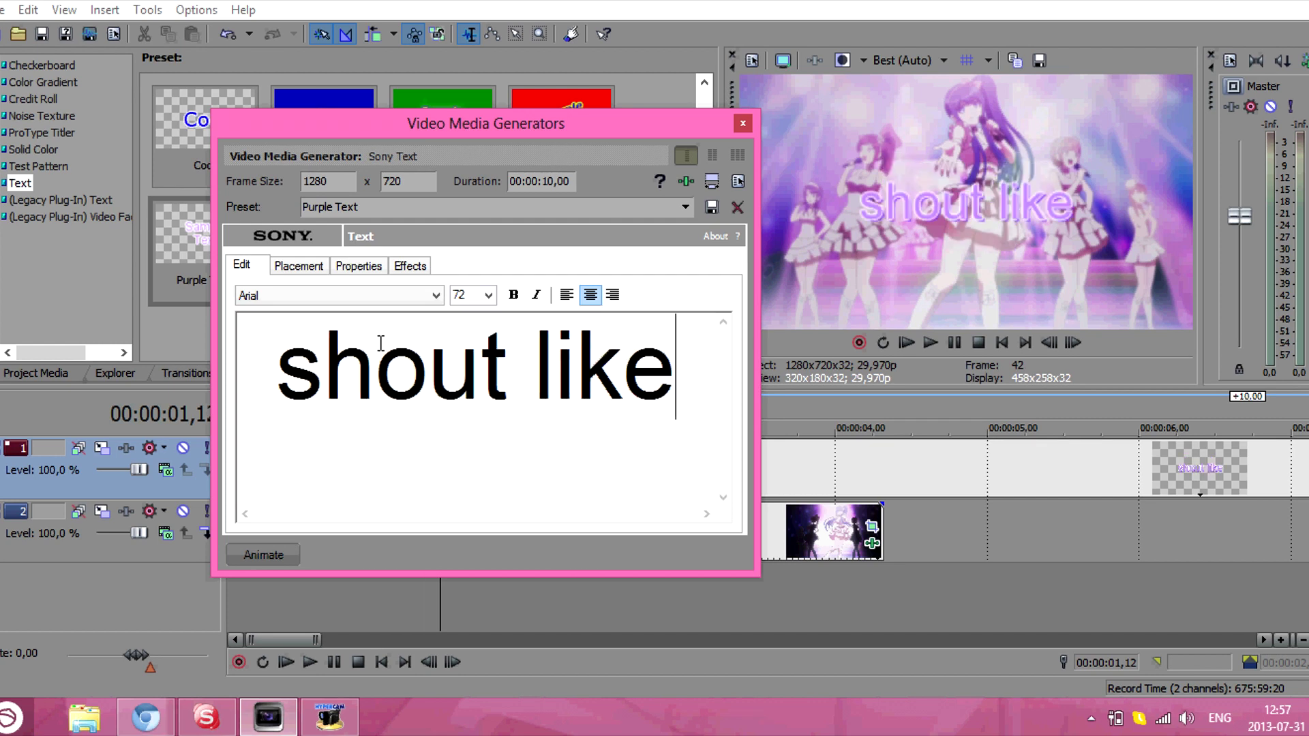
key(BackSpace)
text(S)
- Set the whole title text to the Impact font
drag(702, 374, 91, 340)
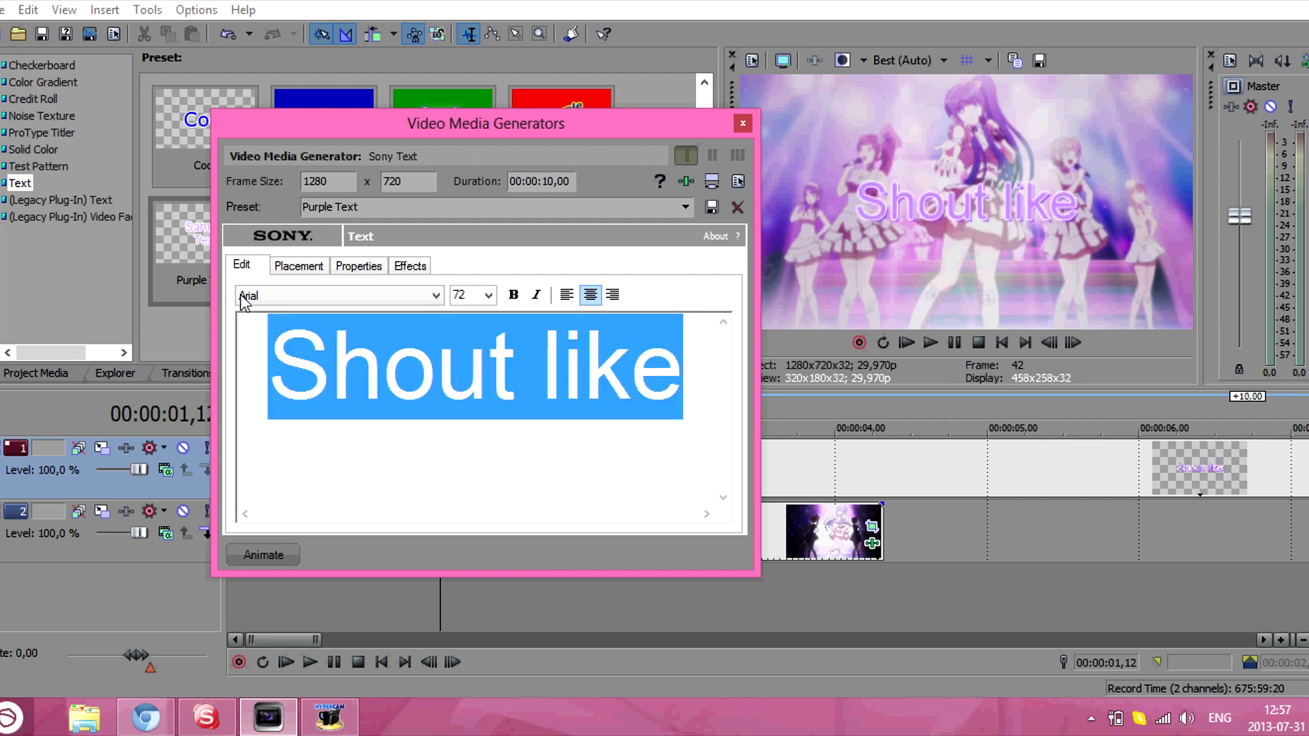
click(270, 293)
text(im)
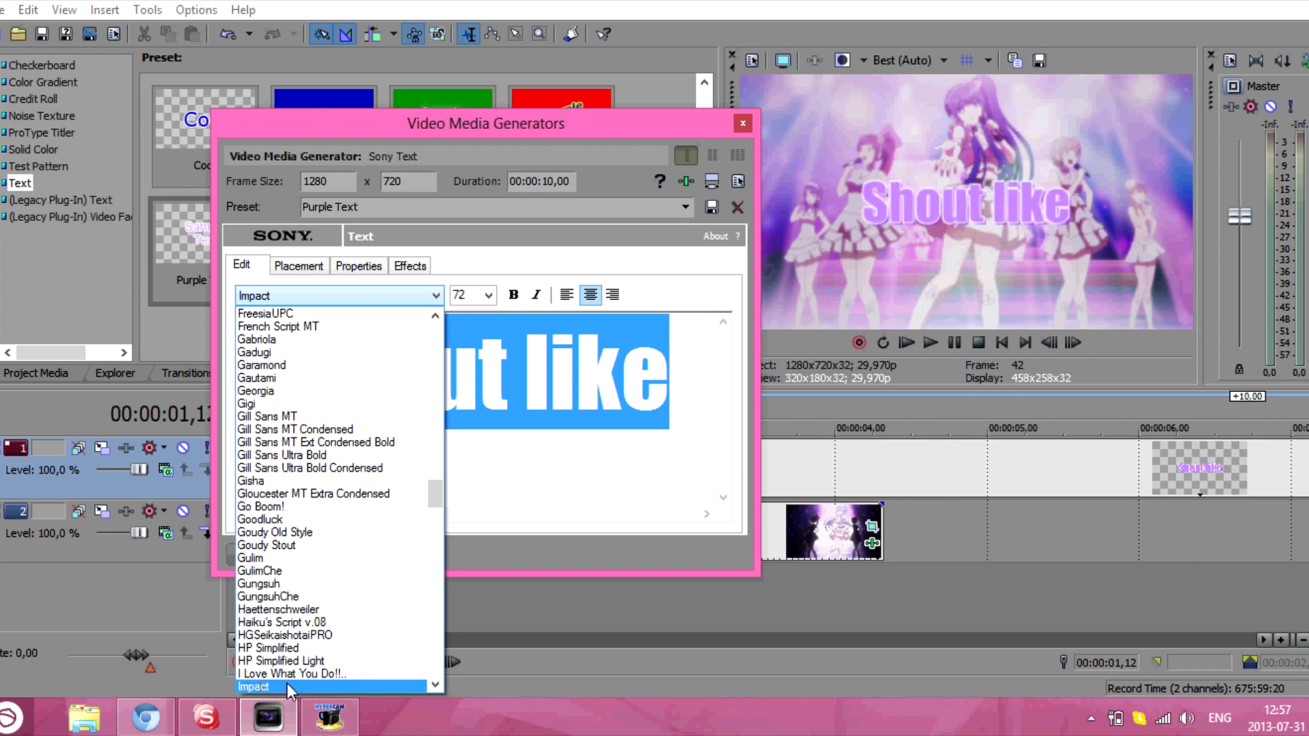
click(288, 683)
- Delete the title part past the anime clip's end and add a fade-in at its start
click(742, 124)
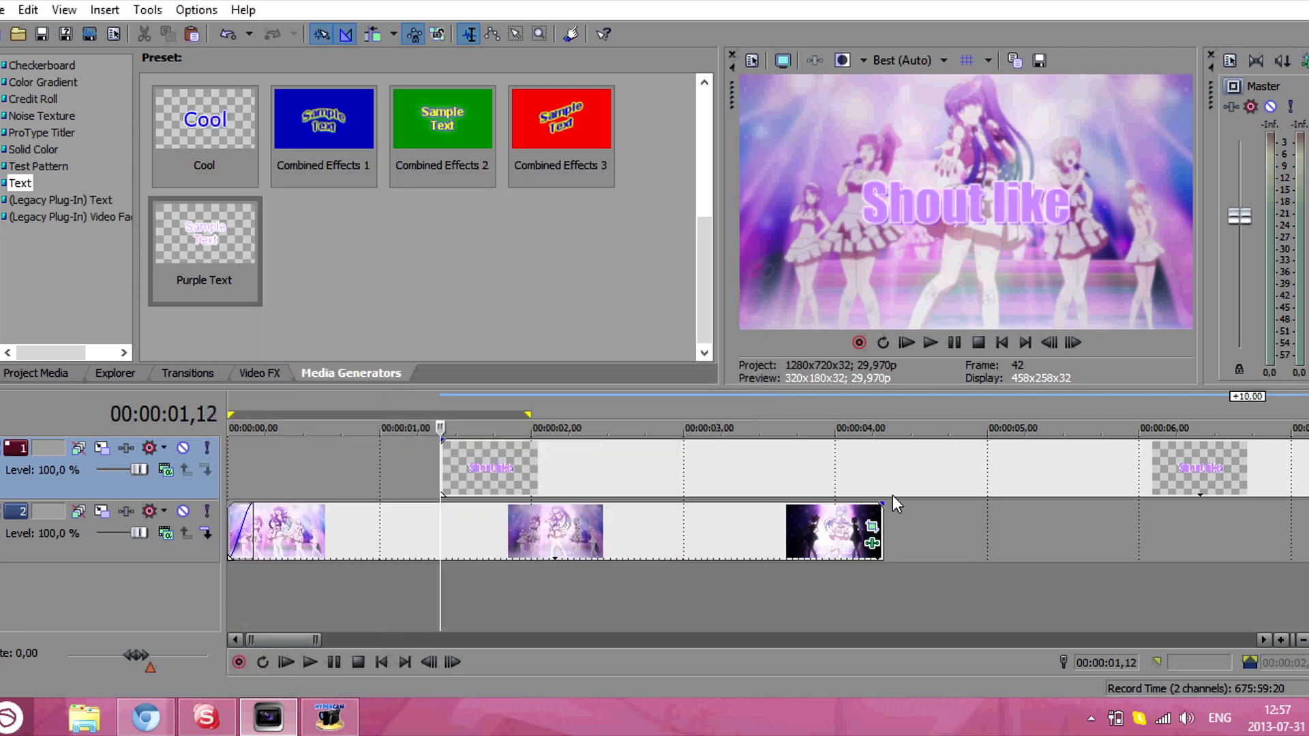
click(883, 480)
right_click(932, 469)
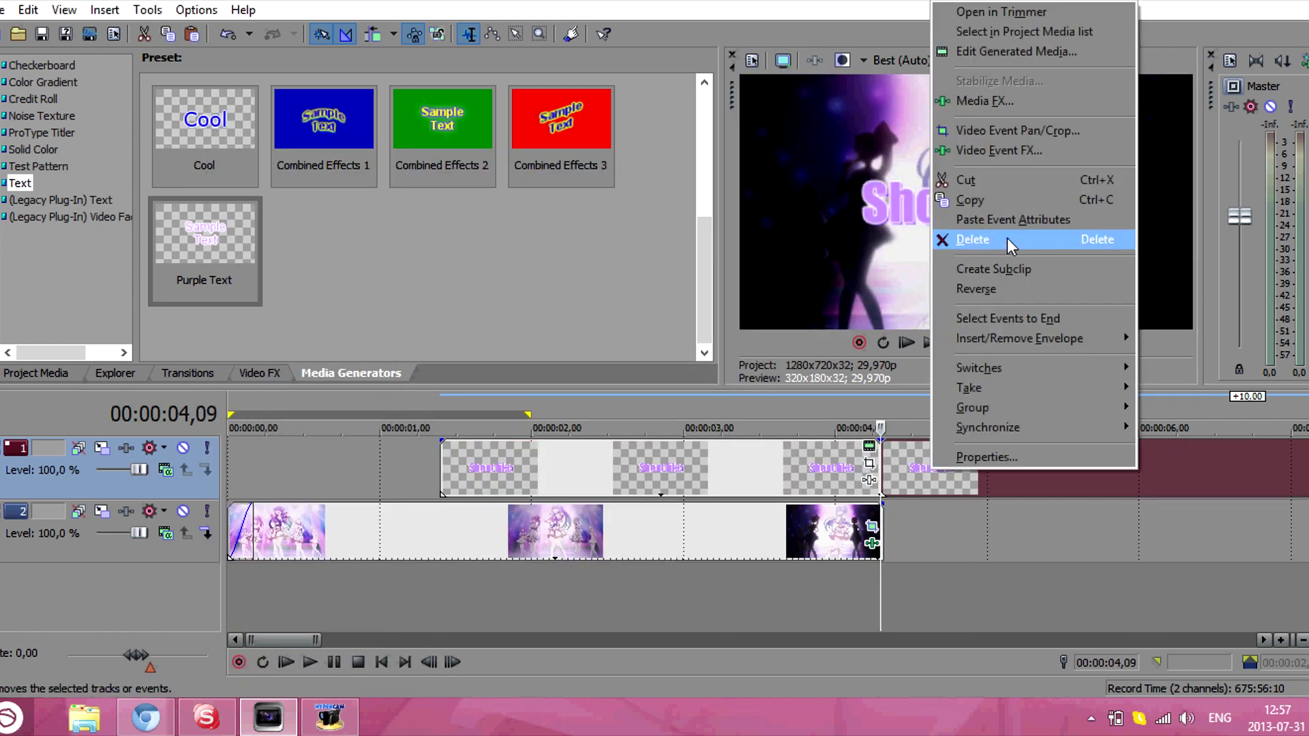
click(973, 239)
drag(442, 442, 461, 451)
click(456, 453)
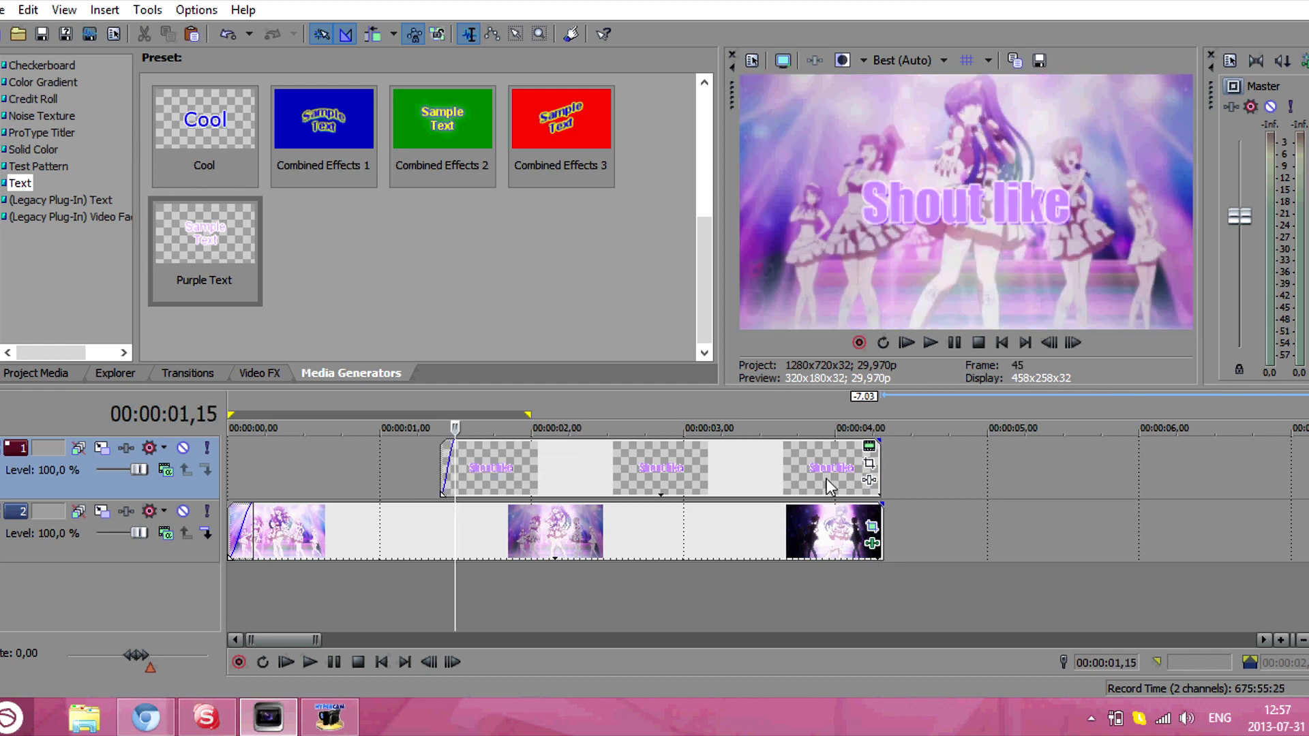
- Animate the title's pan/crop from a slight -3.5° tilt back to the 16:9 Widescreen preset
click(869, 466)
mouse_move(643, 391)
mouse_down()
mouse_move(678, 391)
mouse_move(661, 362)
mouse_up()
drag(651, 612, 297, 611)
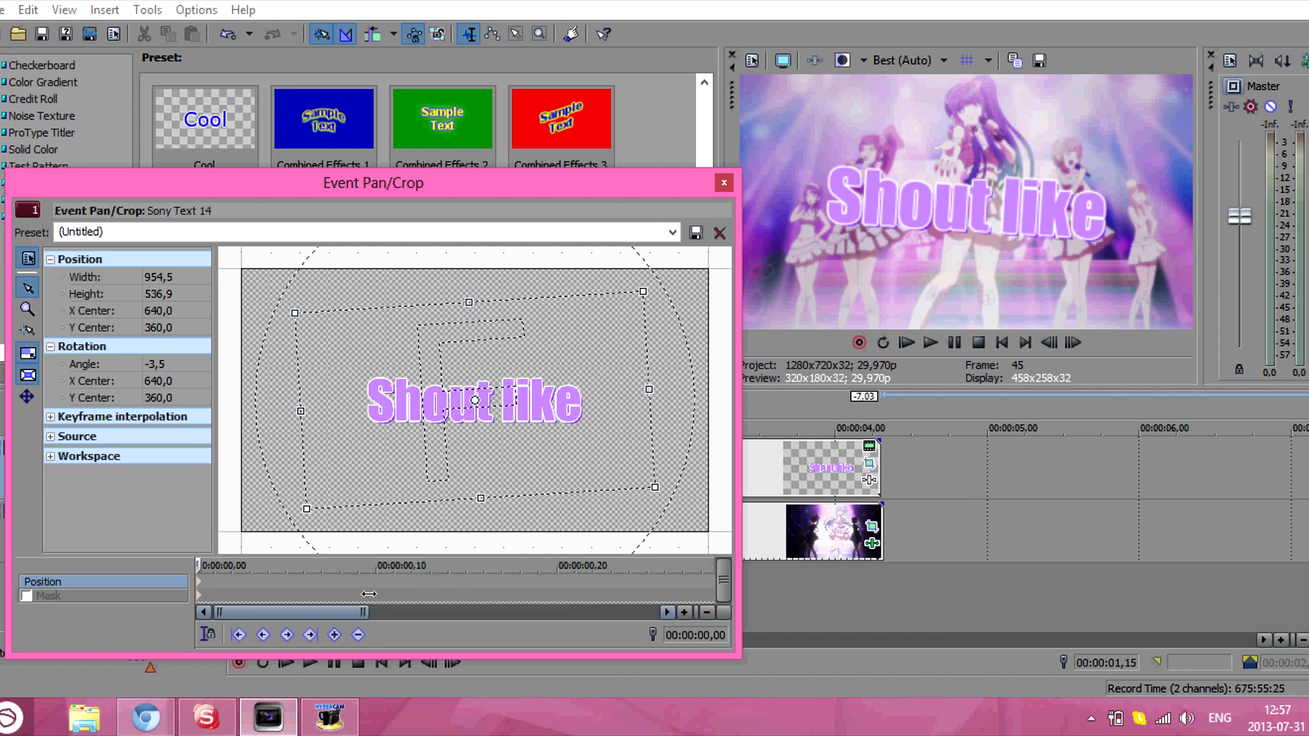
drag(203, 565, 338, 567)
click(672, 231)
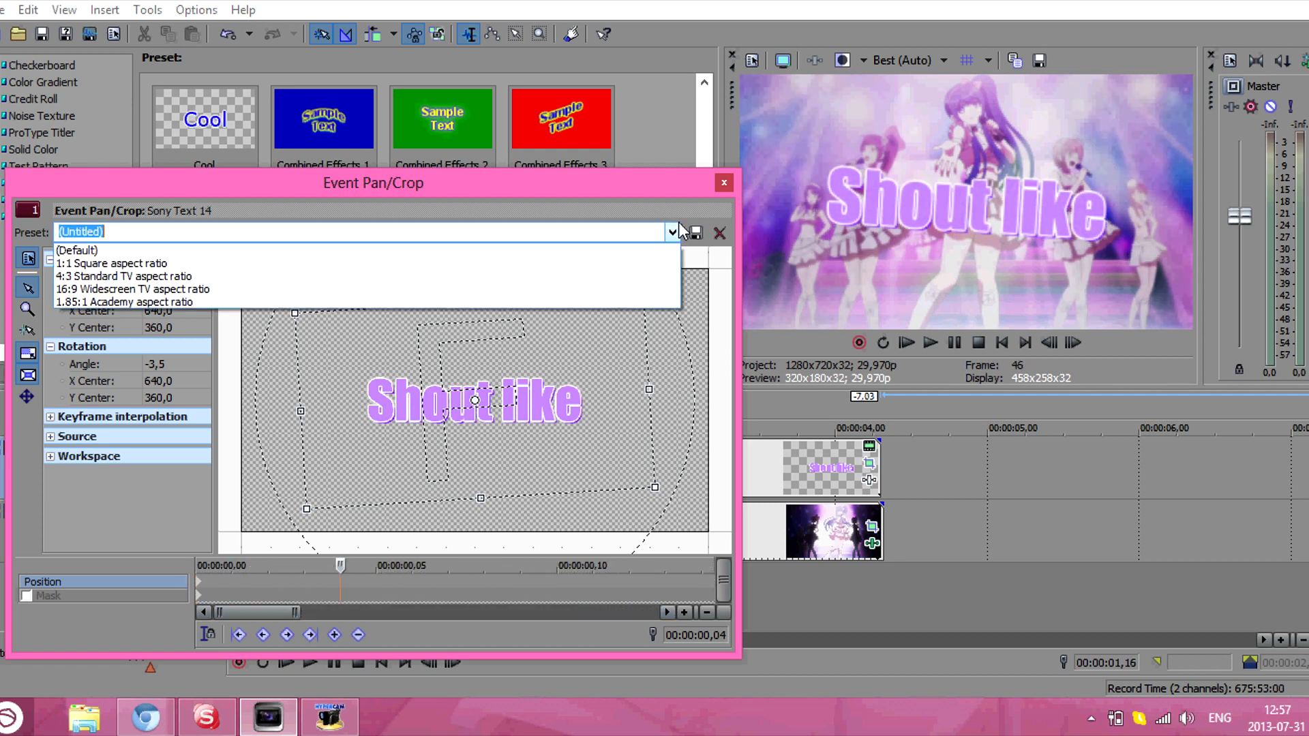
click(648, 285)
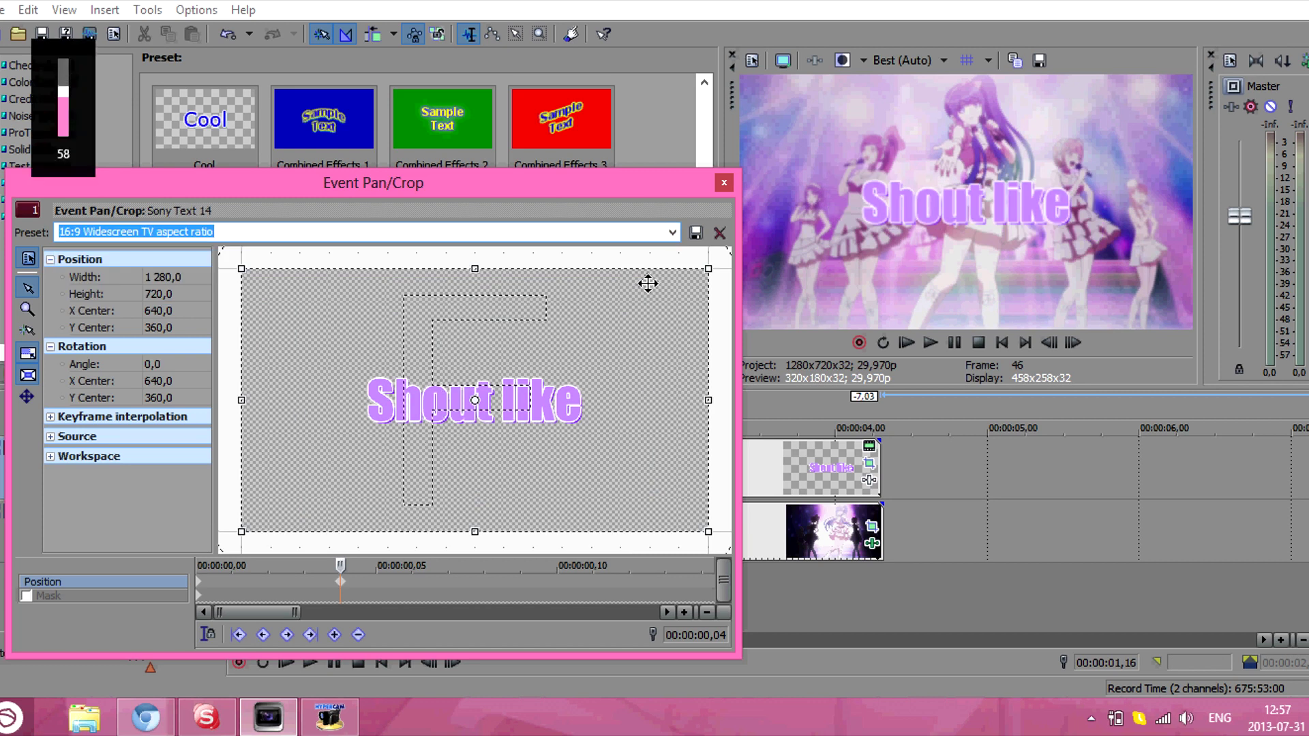
click(723, 184)
click(443, 477)
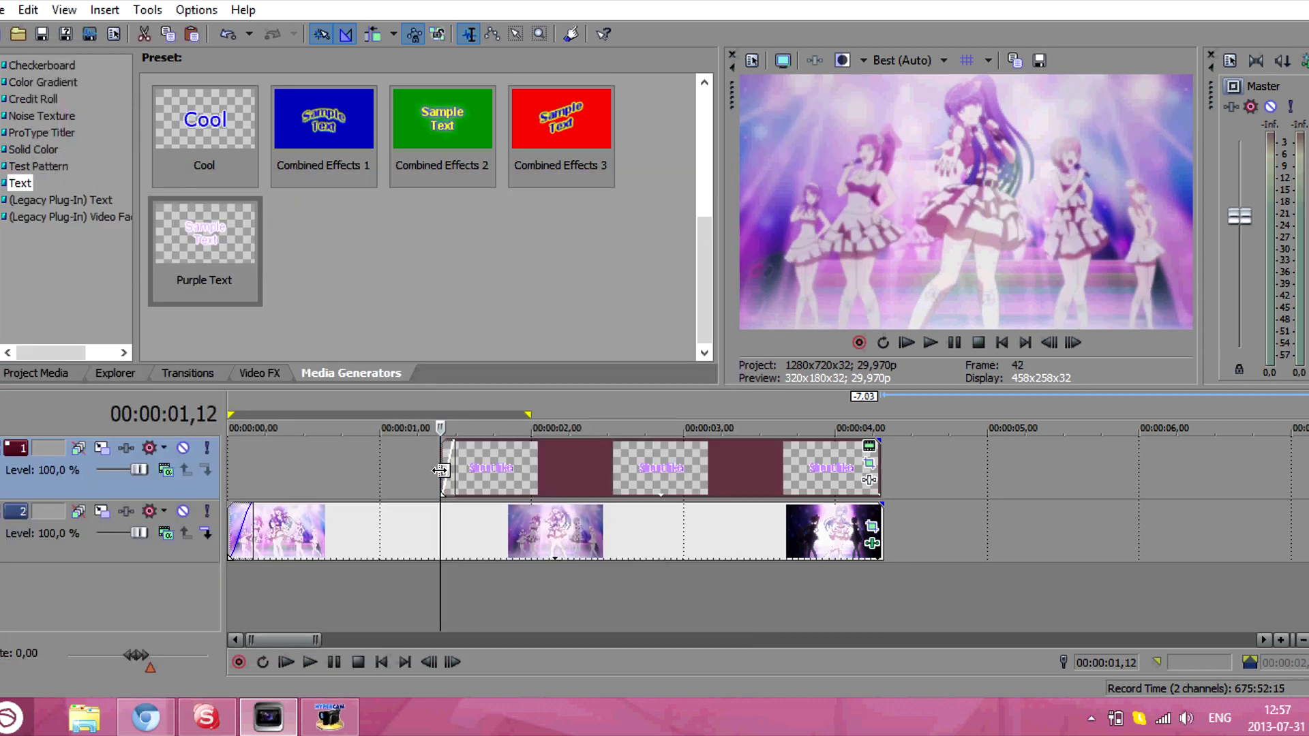
- Split the title at about 00:00:02,04, add a video track, and copy the second part
click(334, 662)
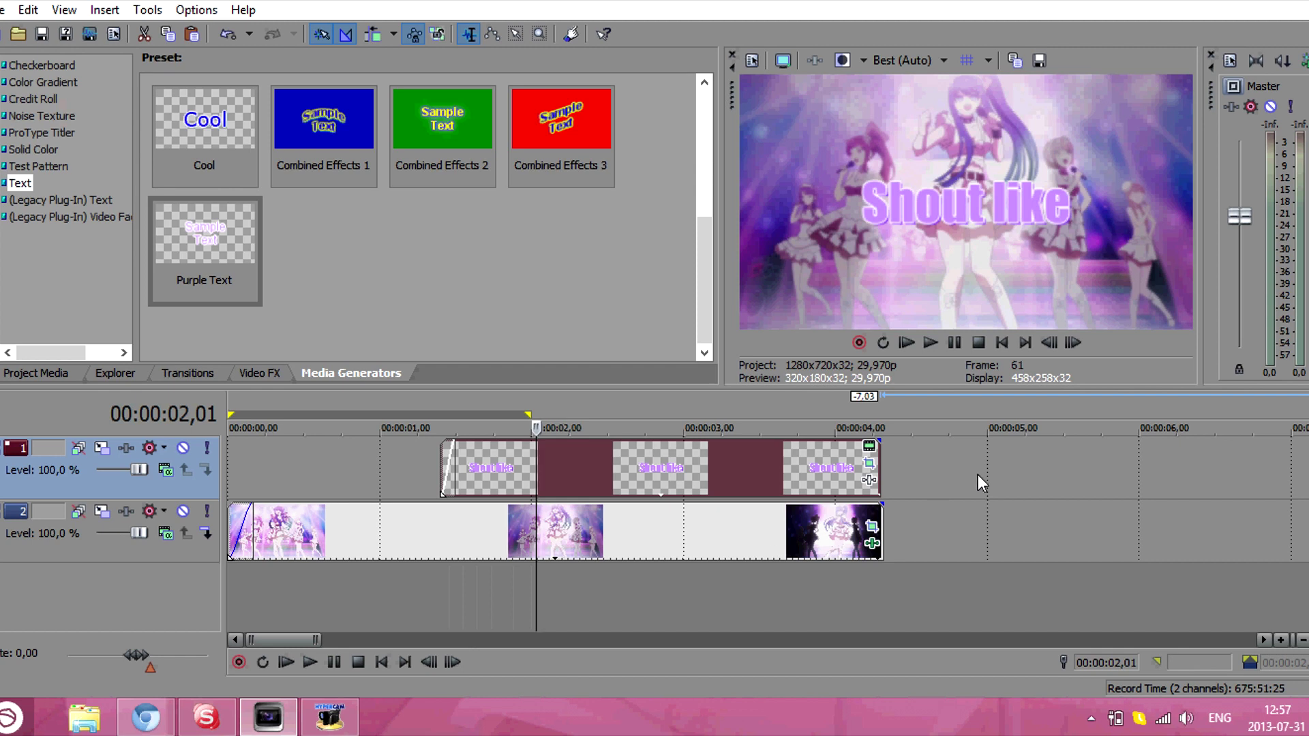
drag(533, 463, 554, 462)
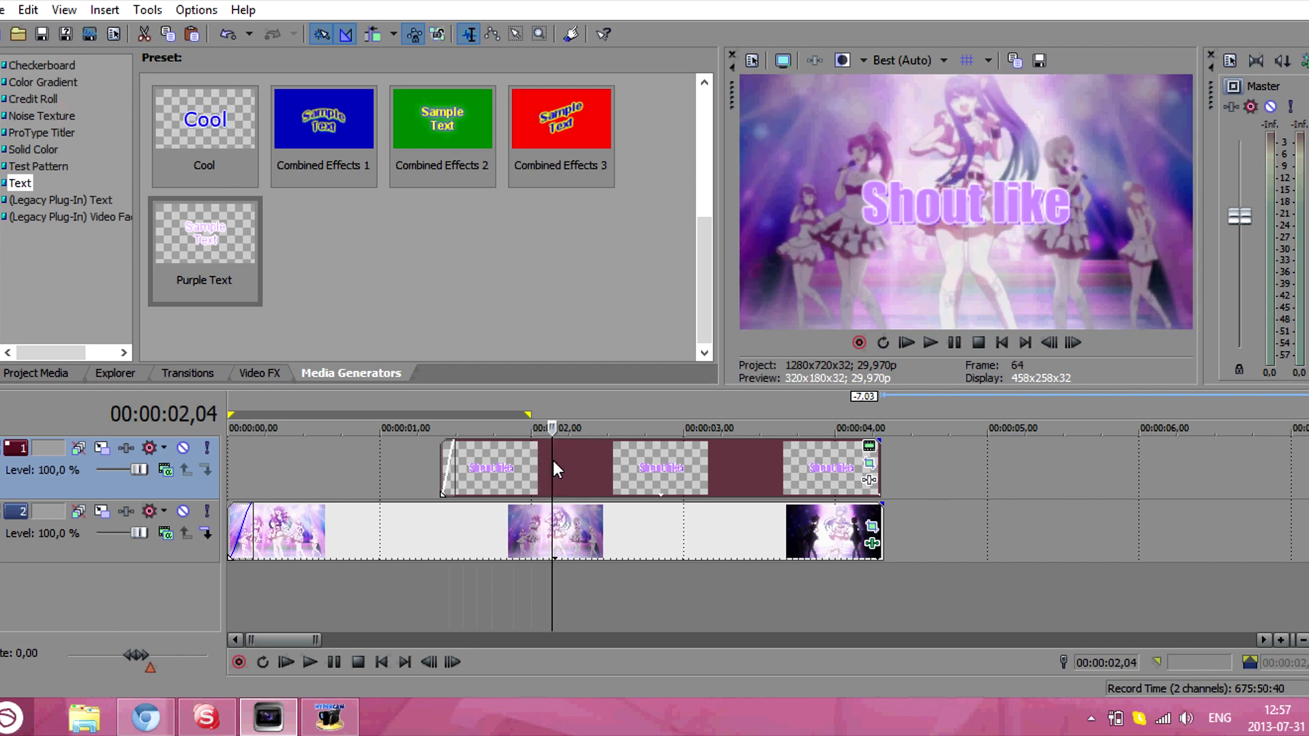
key(s)
right_click(1000, 459)
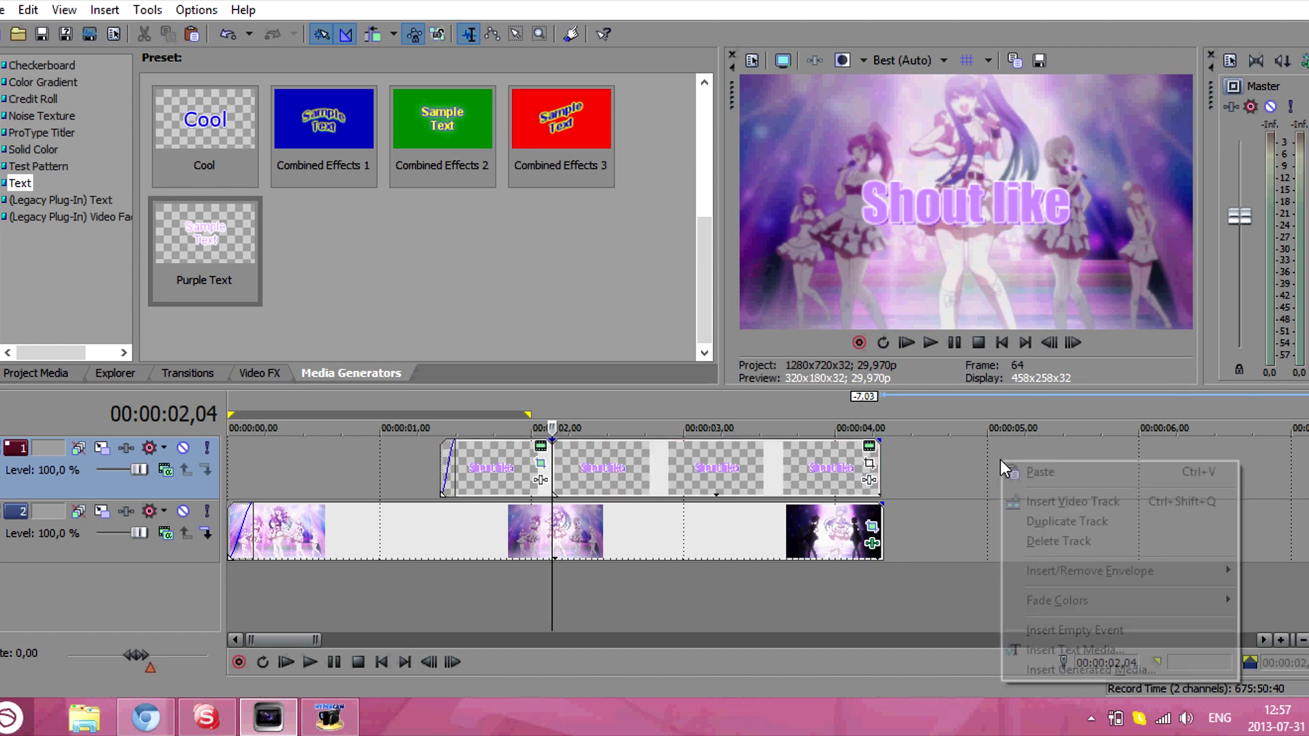
click(1050, 501)
right_click(726, 552)
click(761, 290)
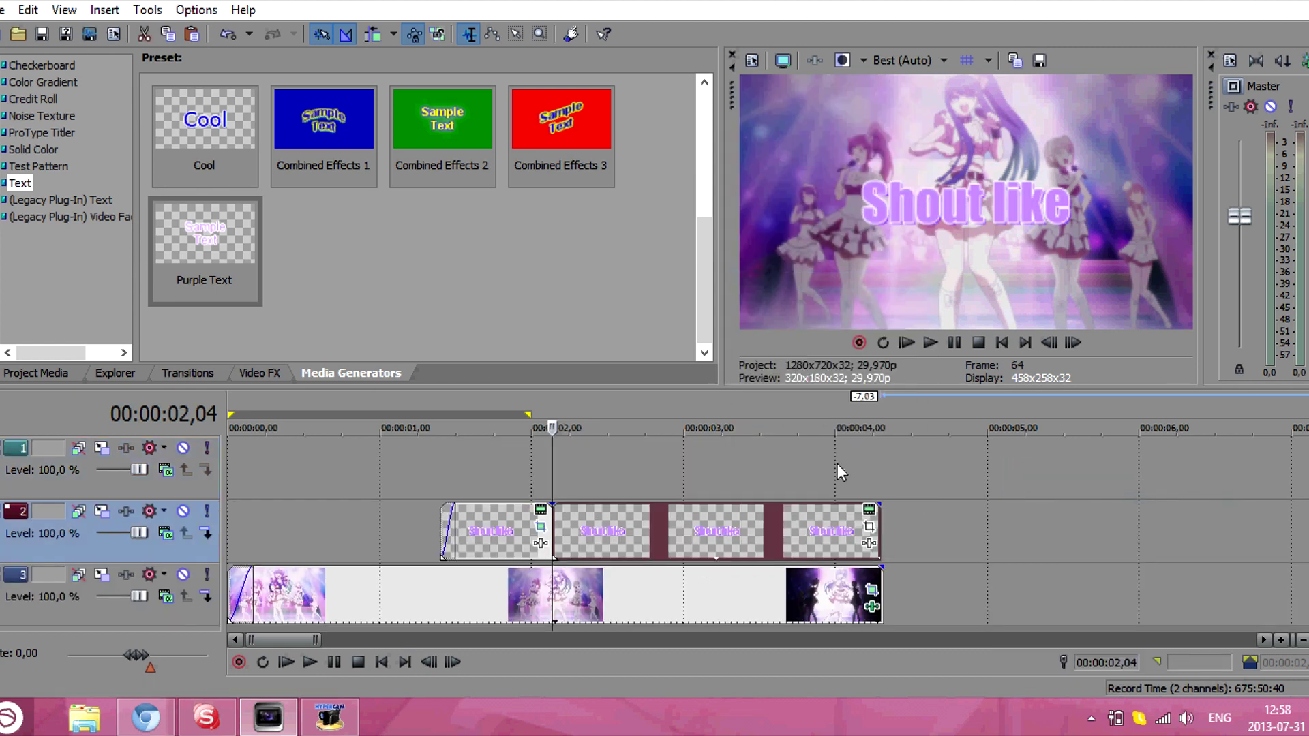
- Paste the copied part as a new event on an added top track, moving the spare empty track below
right_click(894, 463)
click(940, 505)
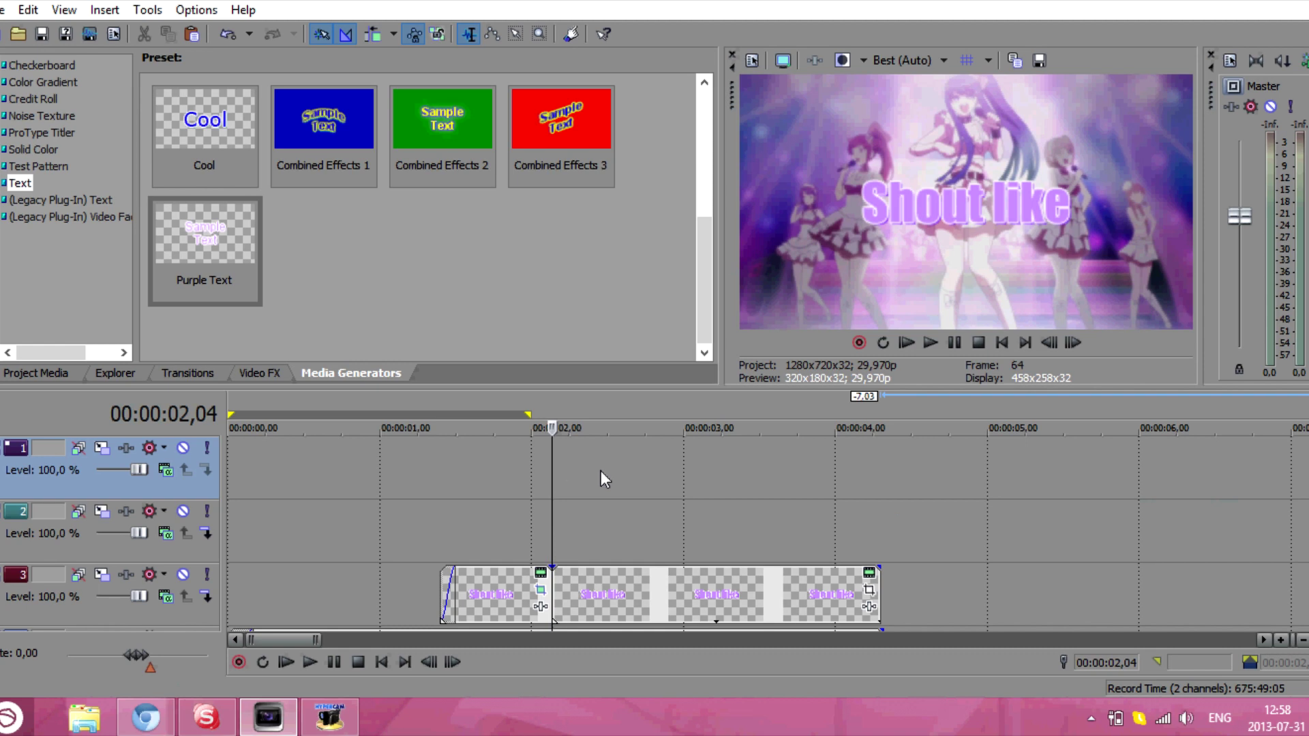
right_click(581, 530)
click(672, 314)
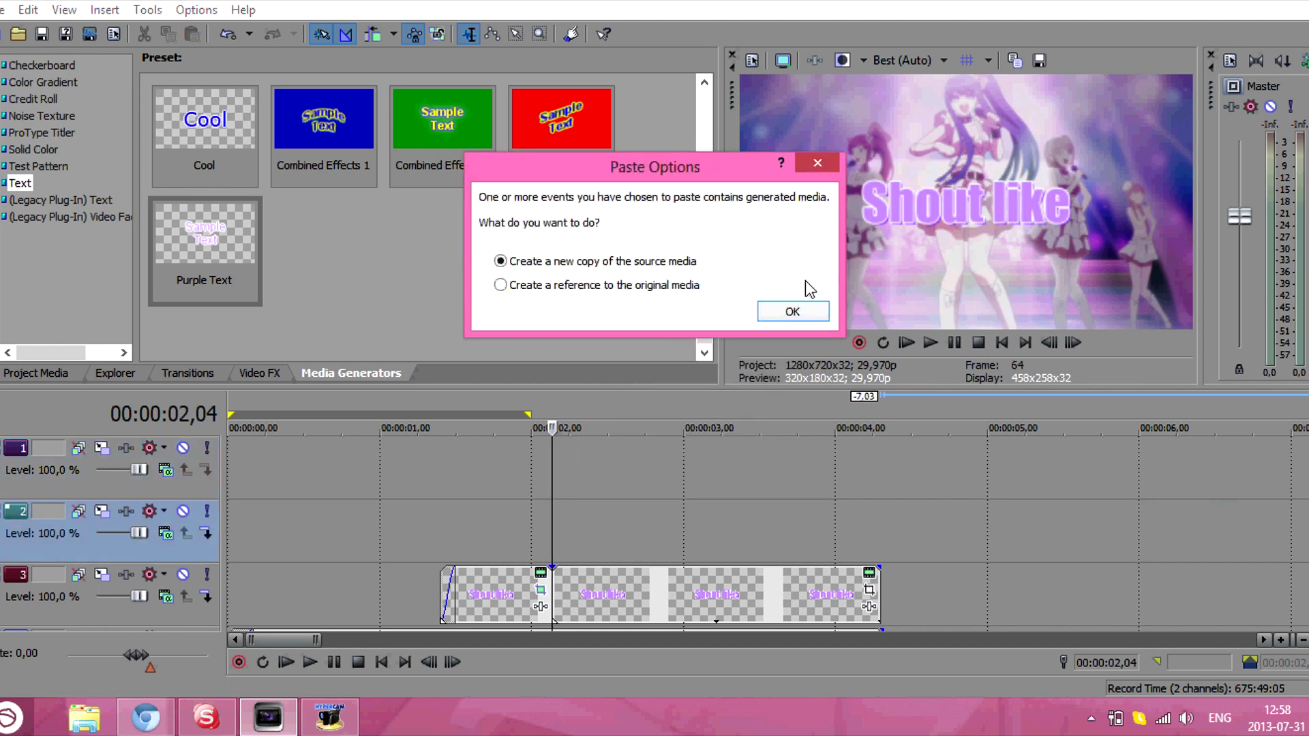
click(792, 312)
drag(171, 478, 197, 625)
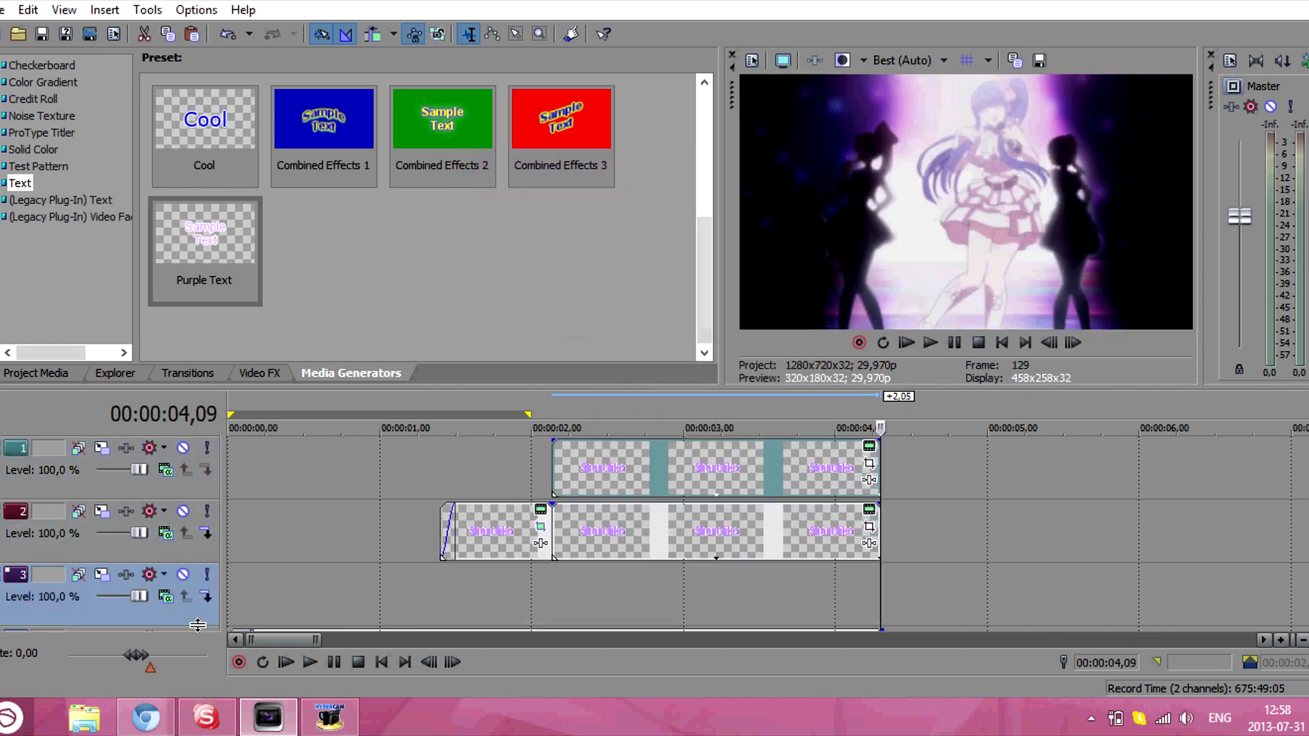
click(567, 591)
- Turn on masking in the pasted title's pan/crop settings
click(869, 465)
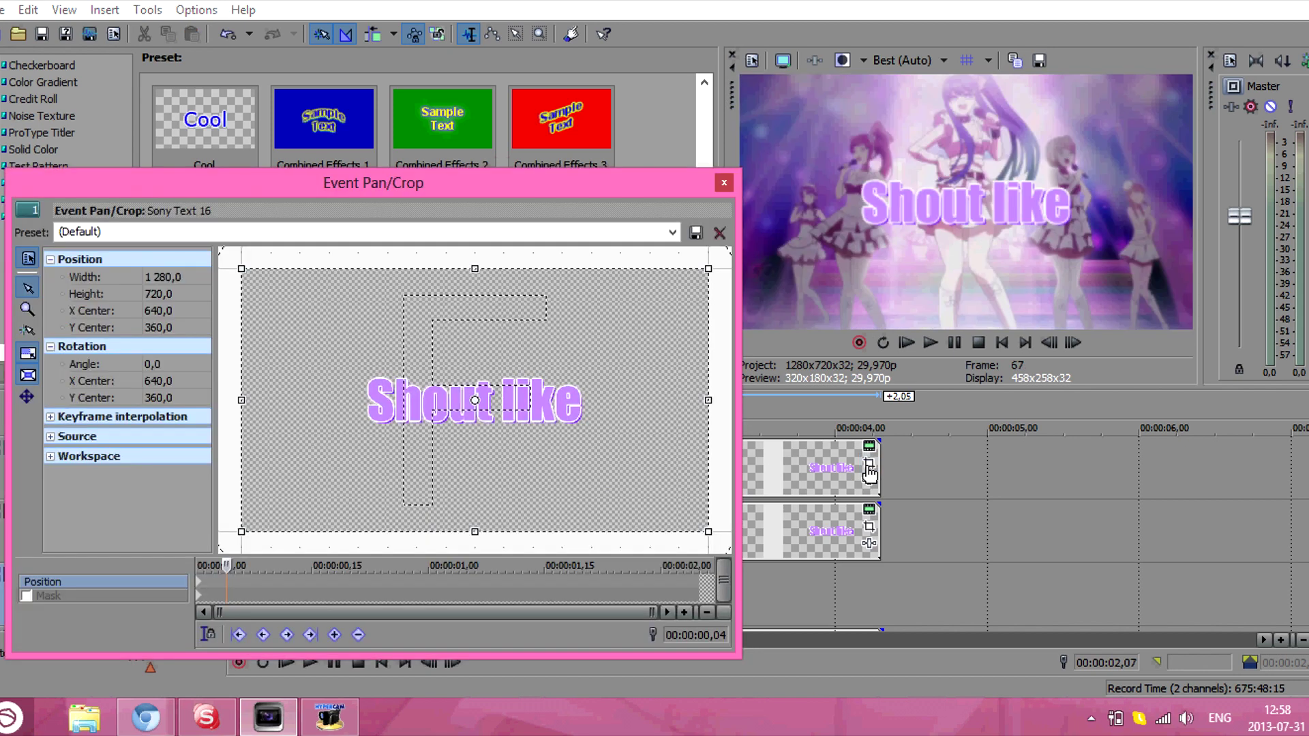
click(26, 596)
click(199, 583)
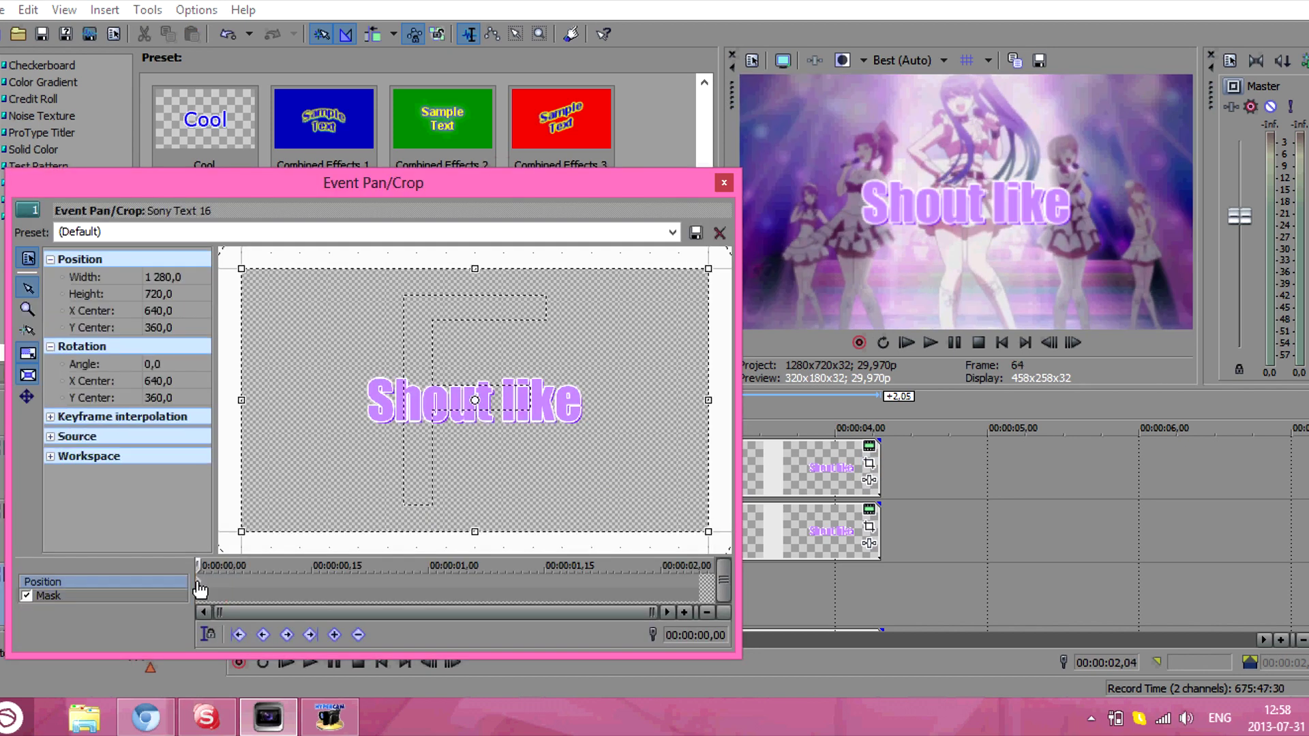
click(84, 599)
- Draw a four-point mask over the text's upper half and nudge it slightly upward
click(27, 309)
click(338, 405)
click(636, 404)
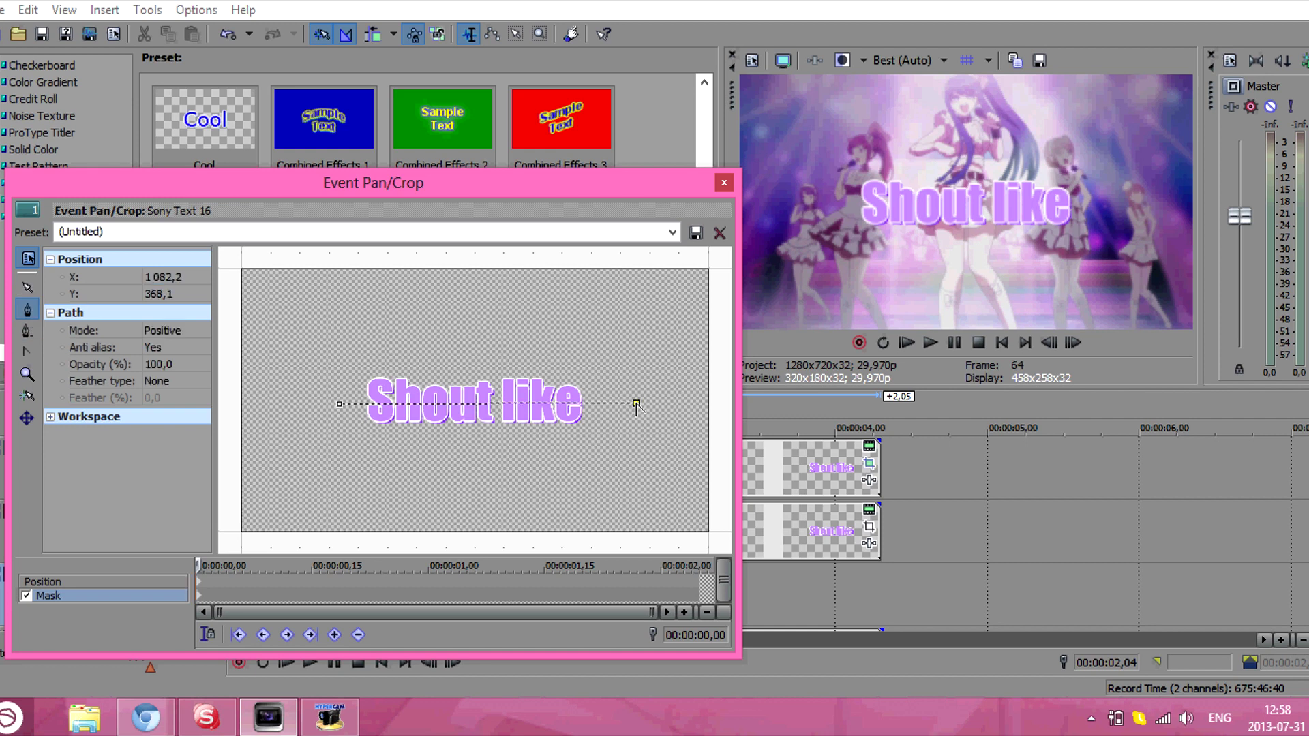
click(571, 335)
click(336, 348)
click(339, 403)
click(28, 288)
click(763, 481)
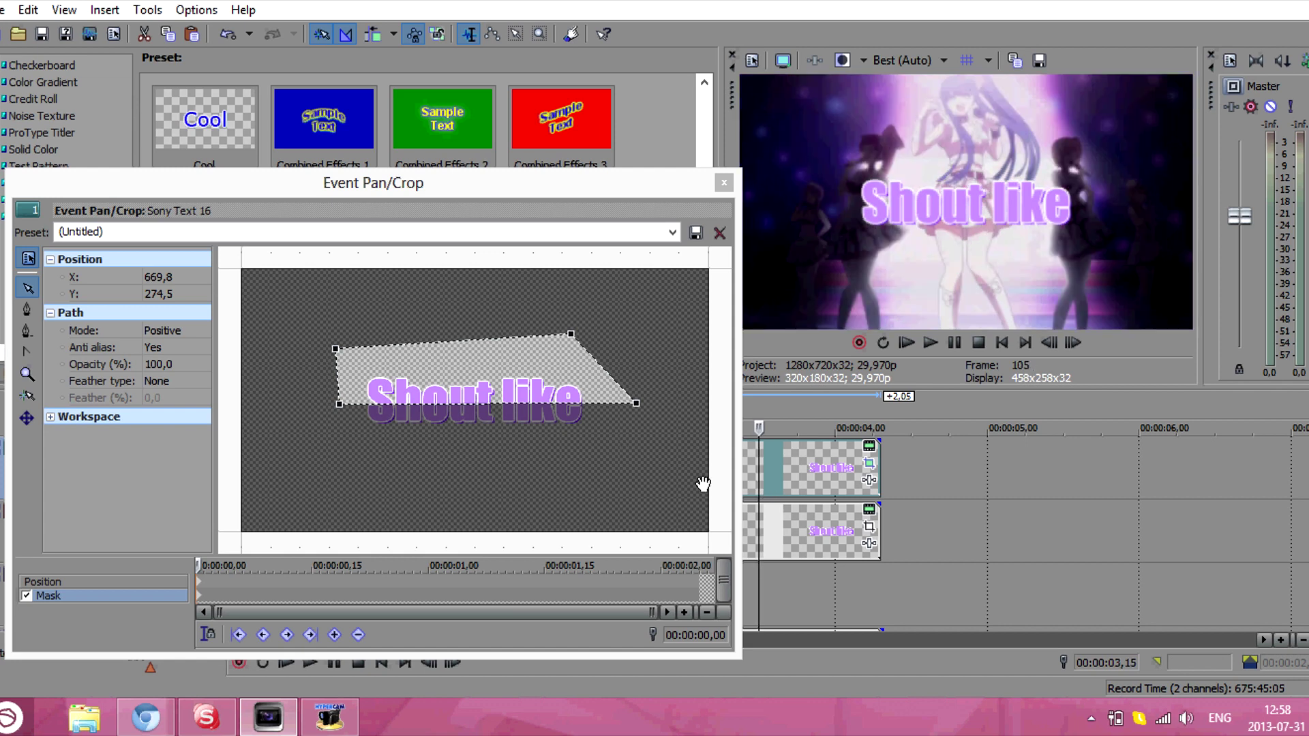
drag(637, 409, 635, 404)
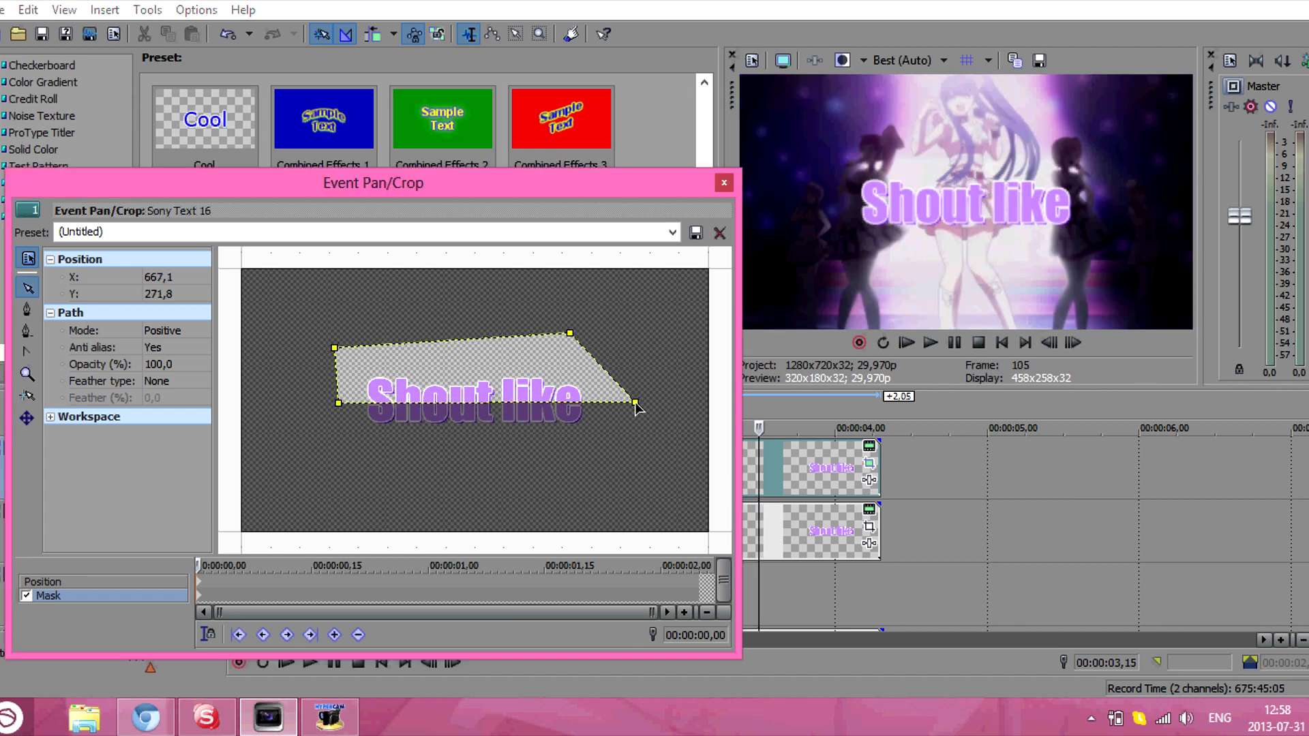
click(665, 419)
- Turn on masking for the track 2 title, with playback at 00:00:03,19
click(724, 184)
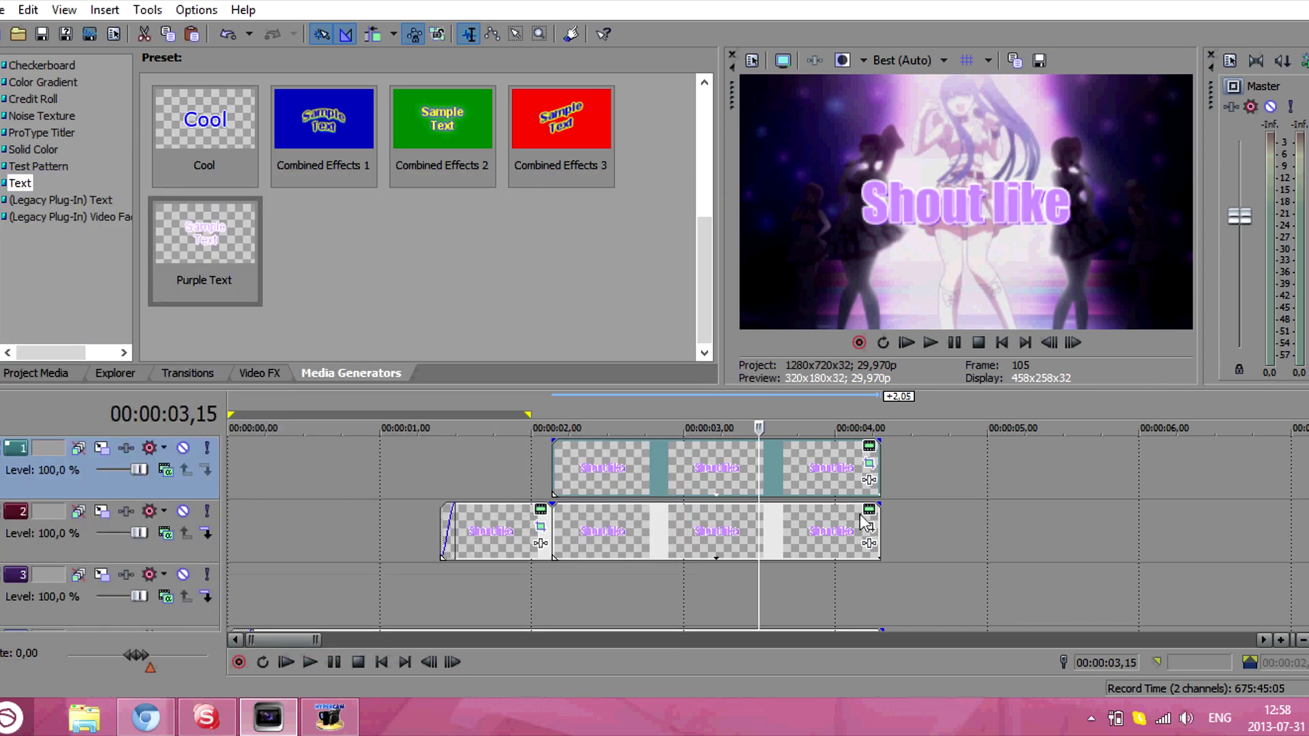
click(870, 527)
click(26, 596)
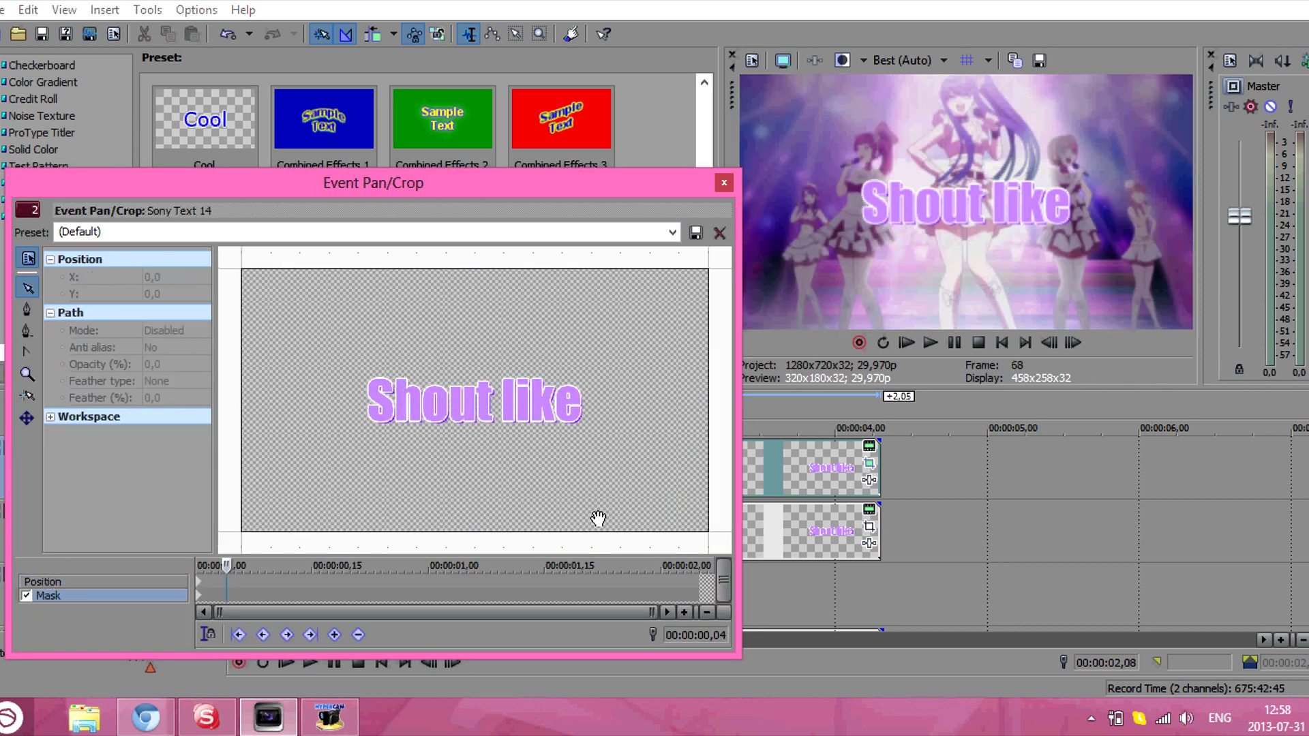
click(203, 585)
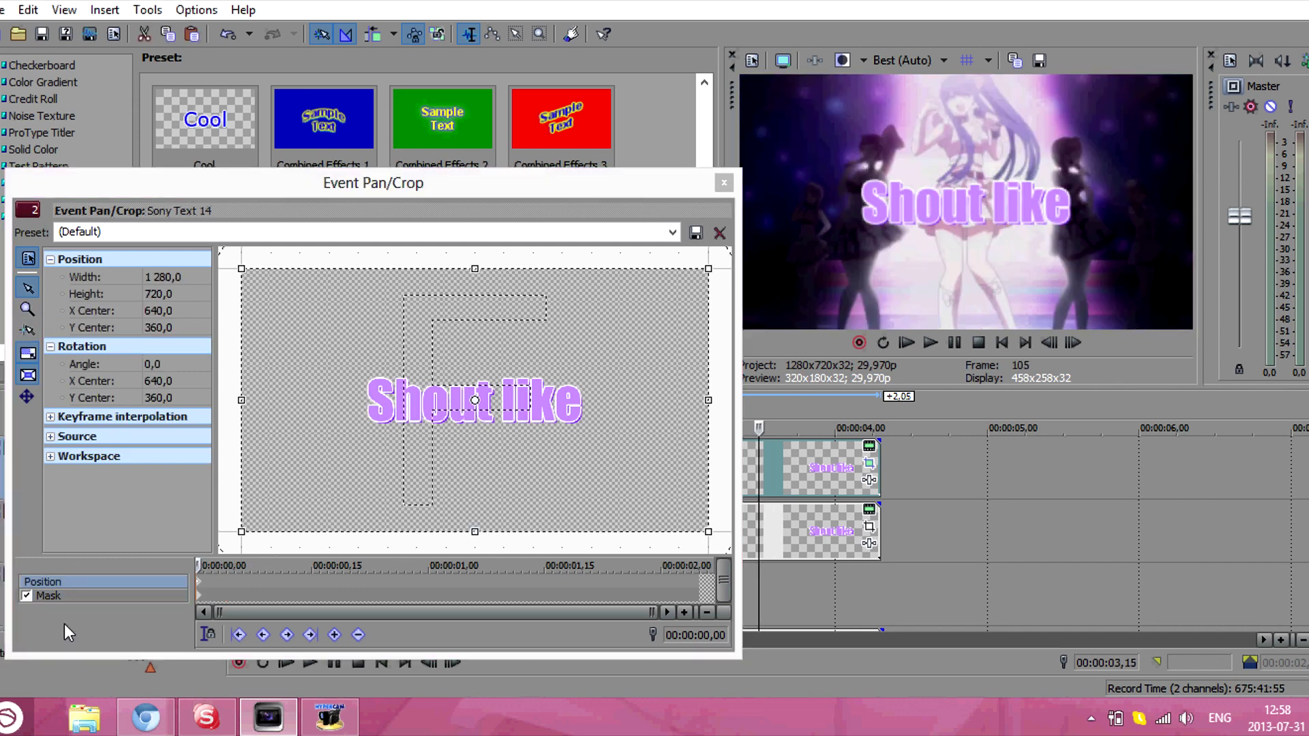
click(92, 597)
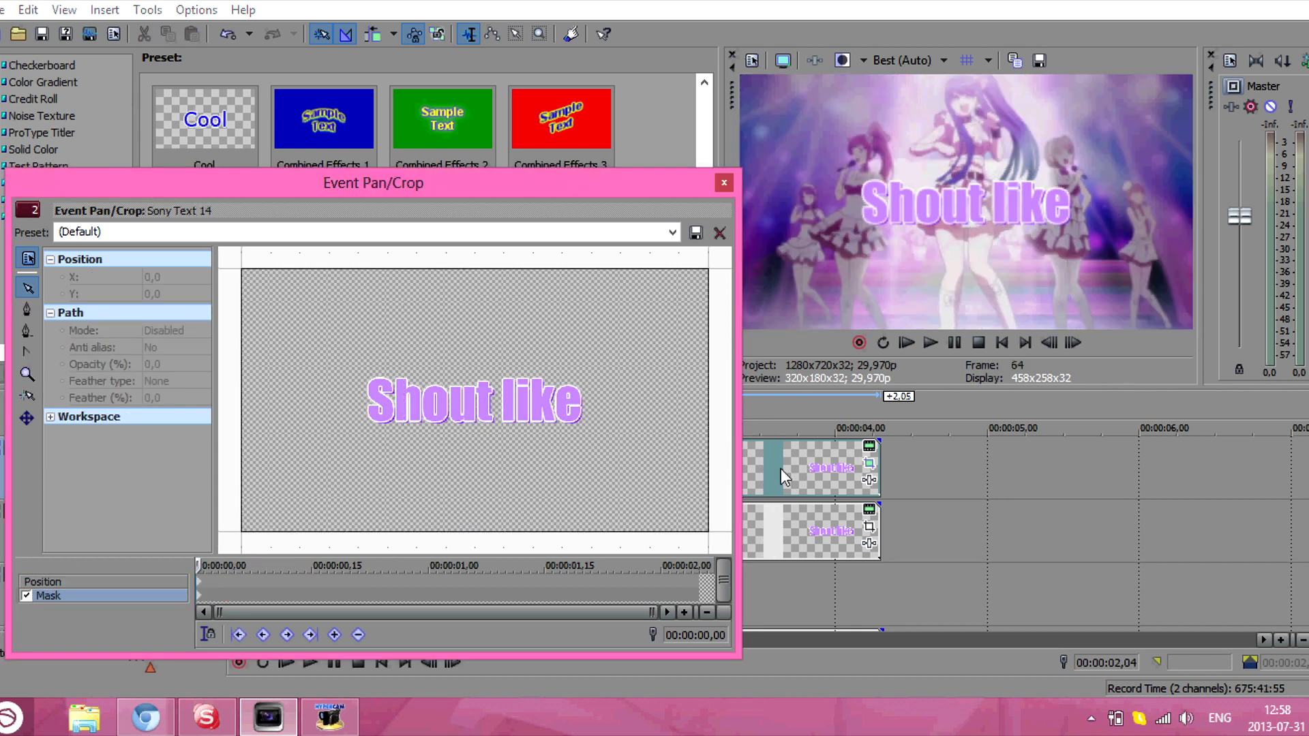
click(780, 468)
- Draw a four-point mask around the text's lower half, raising its top corners slightly
click(26, 309)
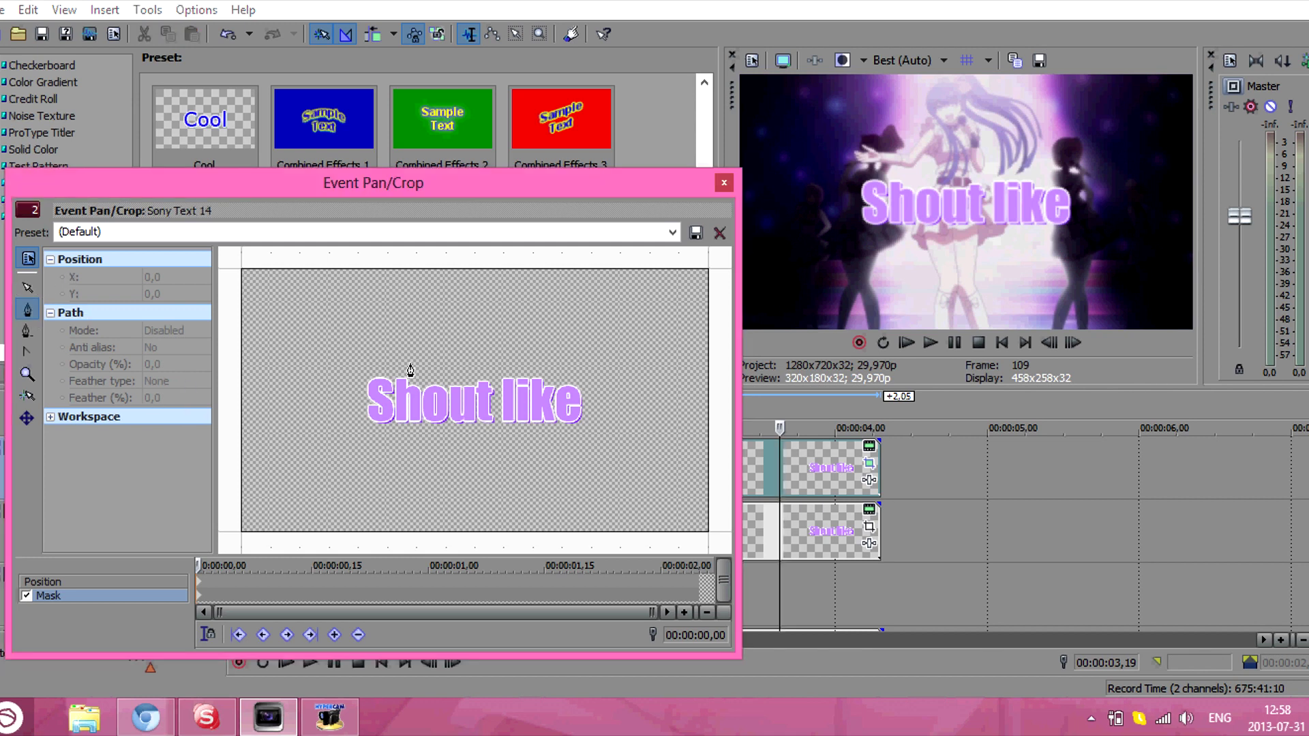
click(340, 408)
click(600, 408)
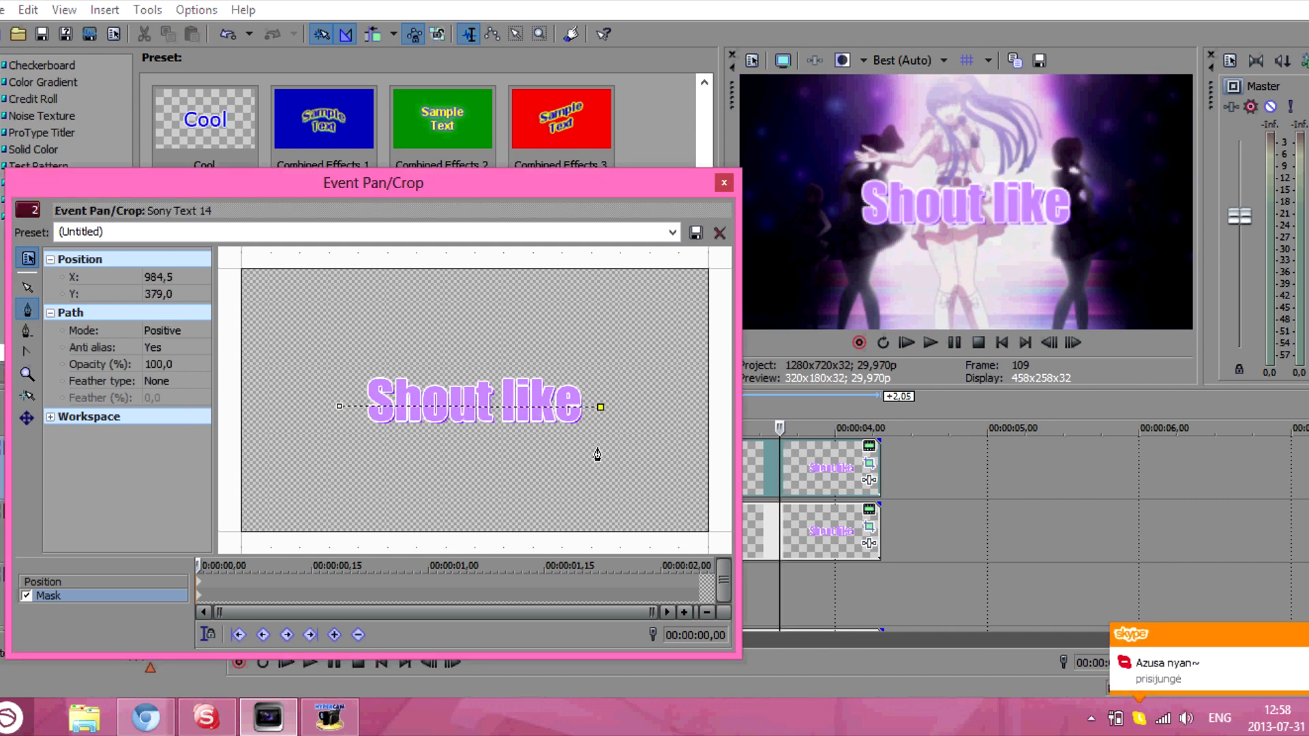
click(336, 489)
click(340, 407)
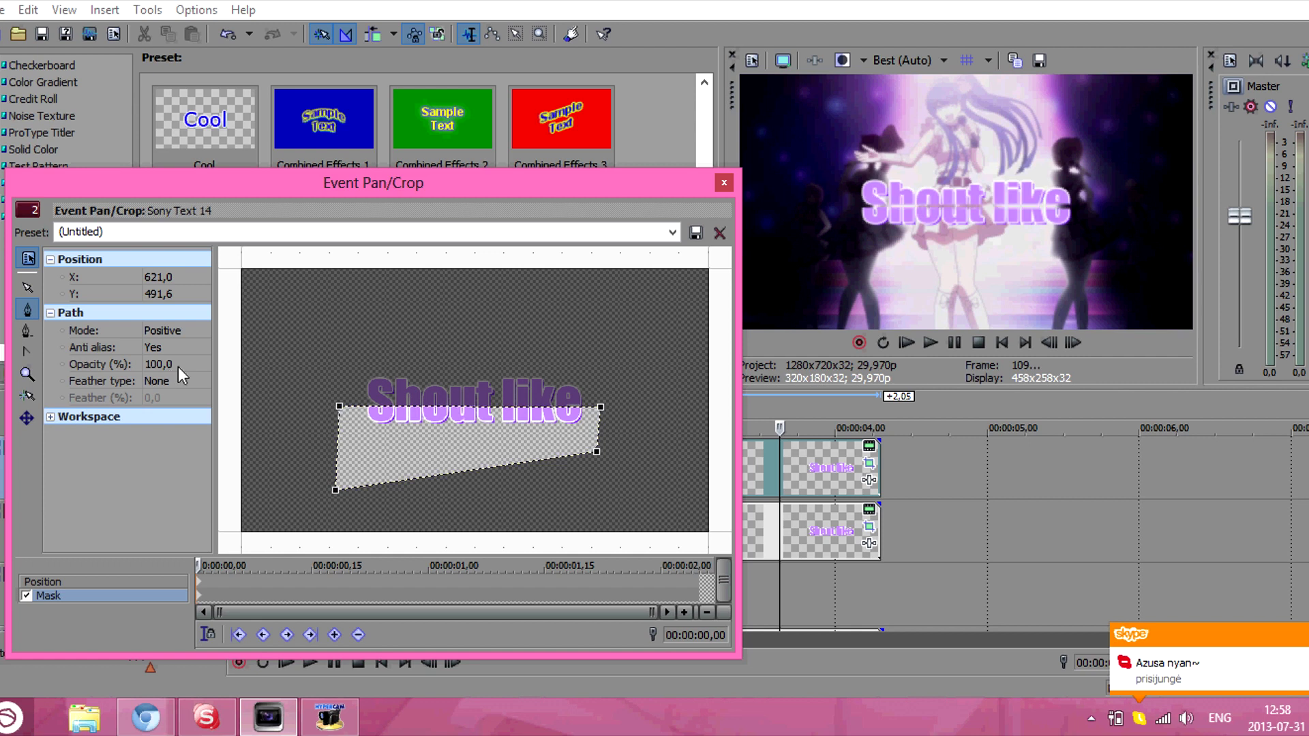
click(28, 287)
drag(600, 408, 600, 400)
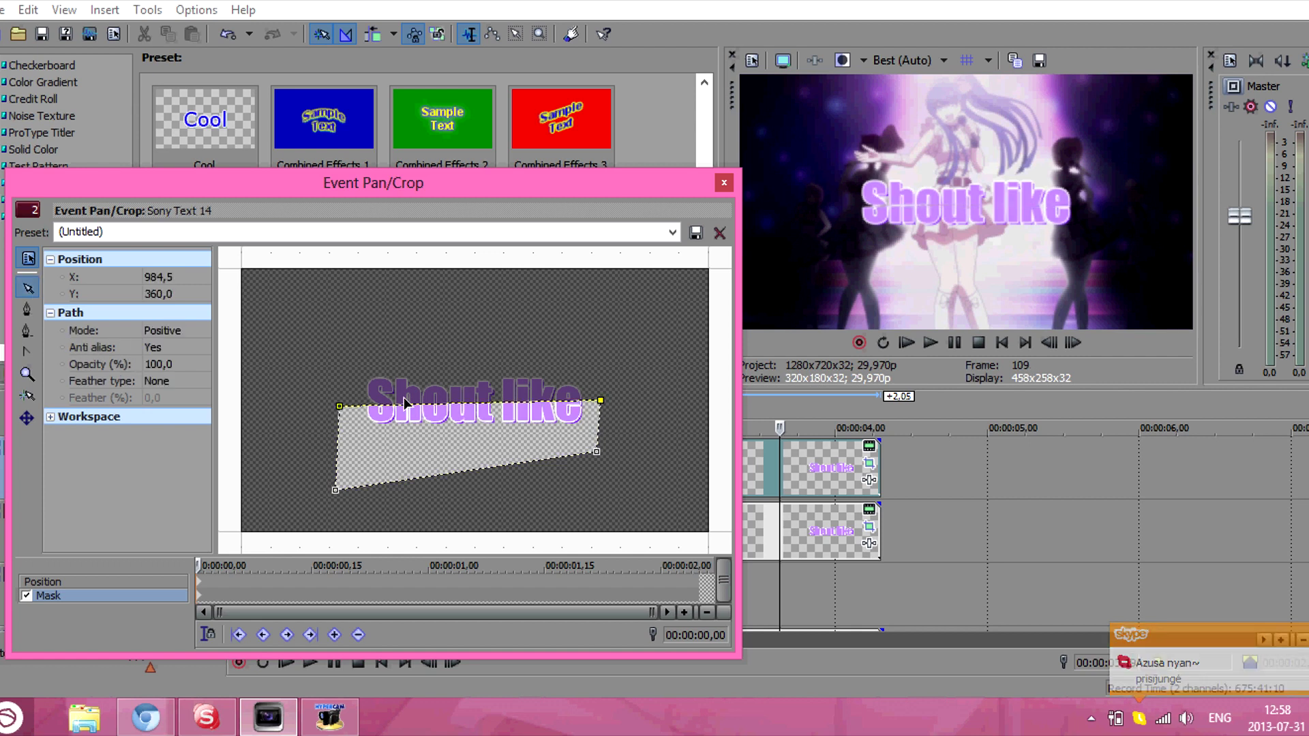
drag(340, 409, 339, 404)
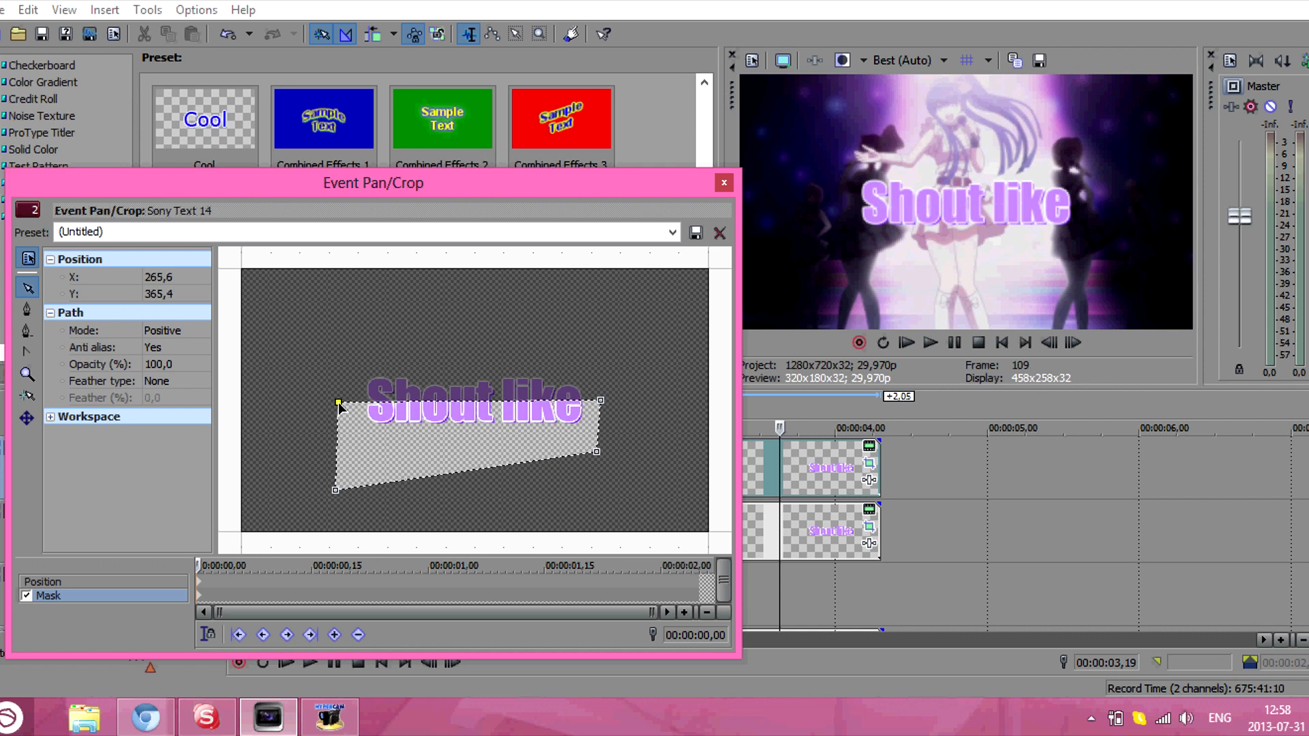
click(182, 582)
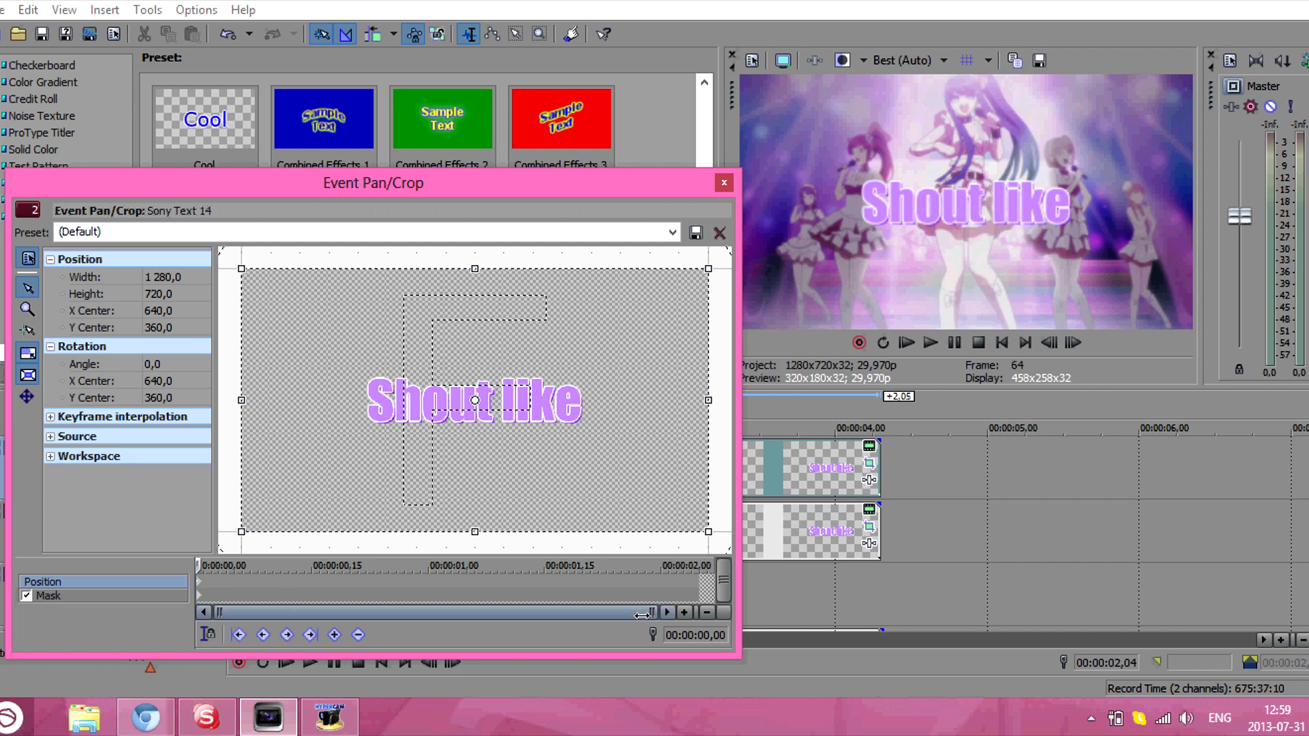
- Add position keyframes at 00:00:00,06 and 00:00:00,16 that nudge the frame up so the text drops
drag(652, 612, 470, 609)
click(249, 565)
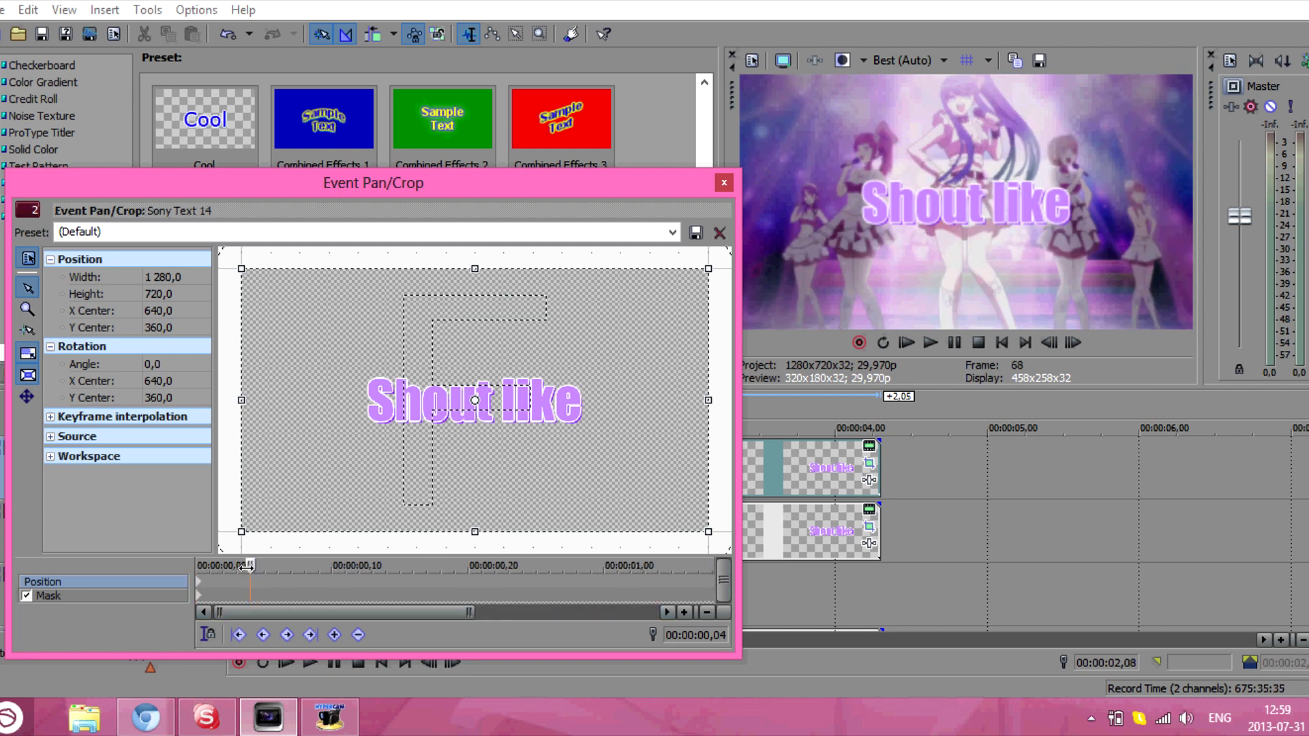
drag(247, 570, 276, 568)
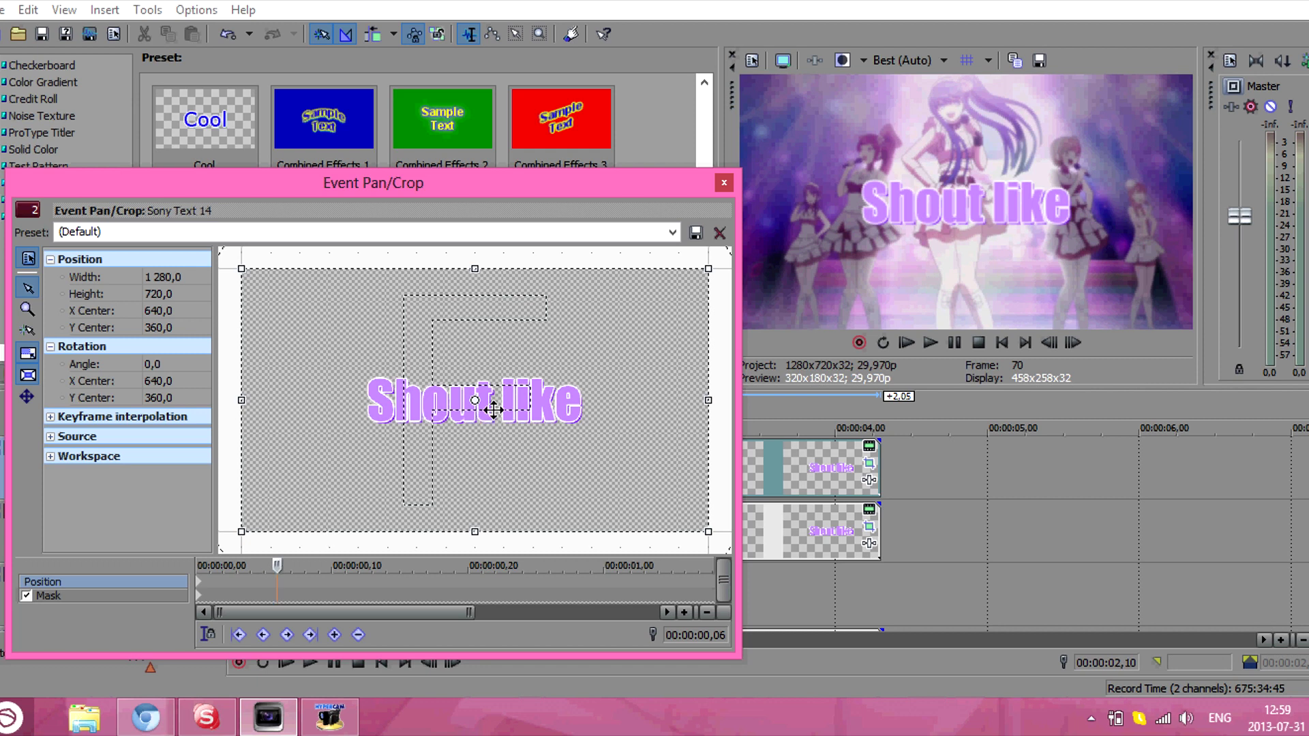
key(Up)
key(Up)
key(Up)
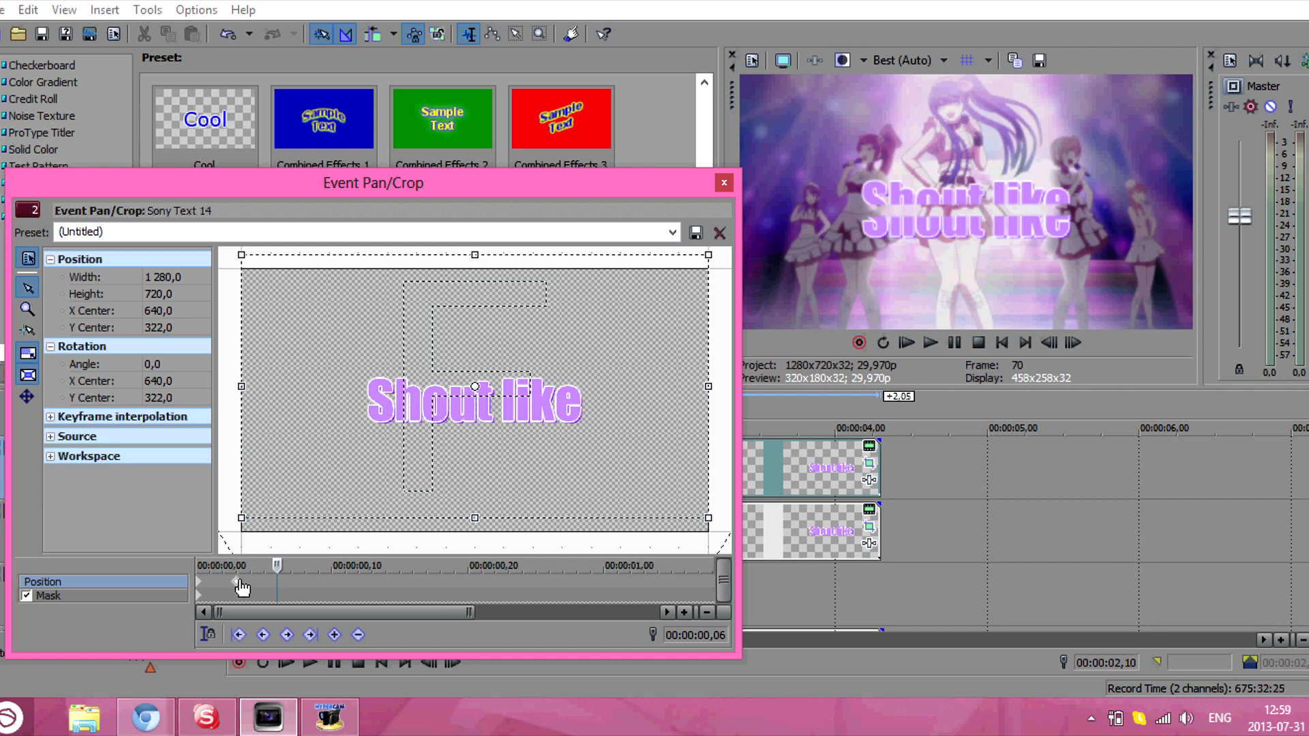
click(413, 571)
key(Down)
key(Down)
key(Down)
key(Up)
key(Up)
key(Up)
key(Up)
key(Up)
key(Up)
key(Up)
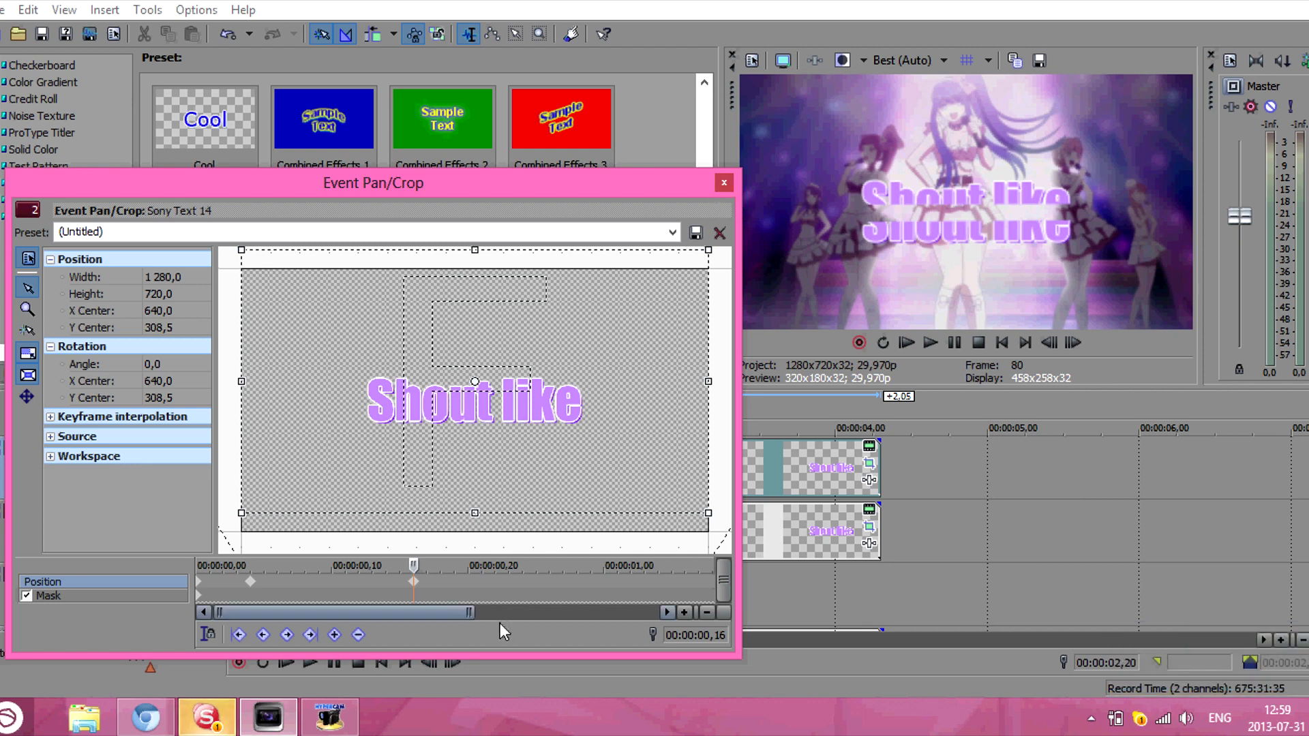
- Move the last keyframe to the event's end and play the split animation from the title's start
click(706, 611)
drag(324, 590, 699, 583)
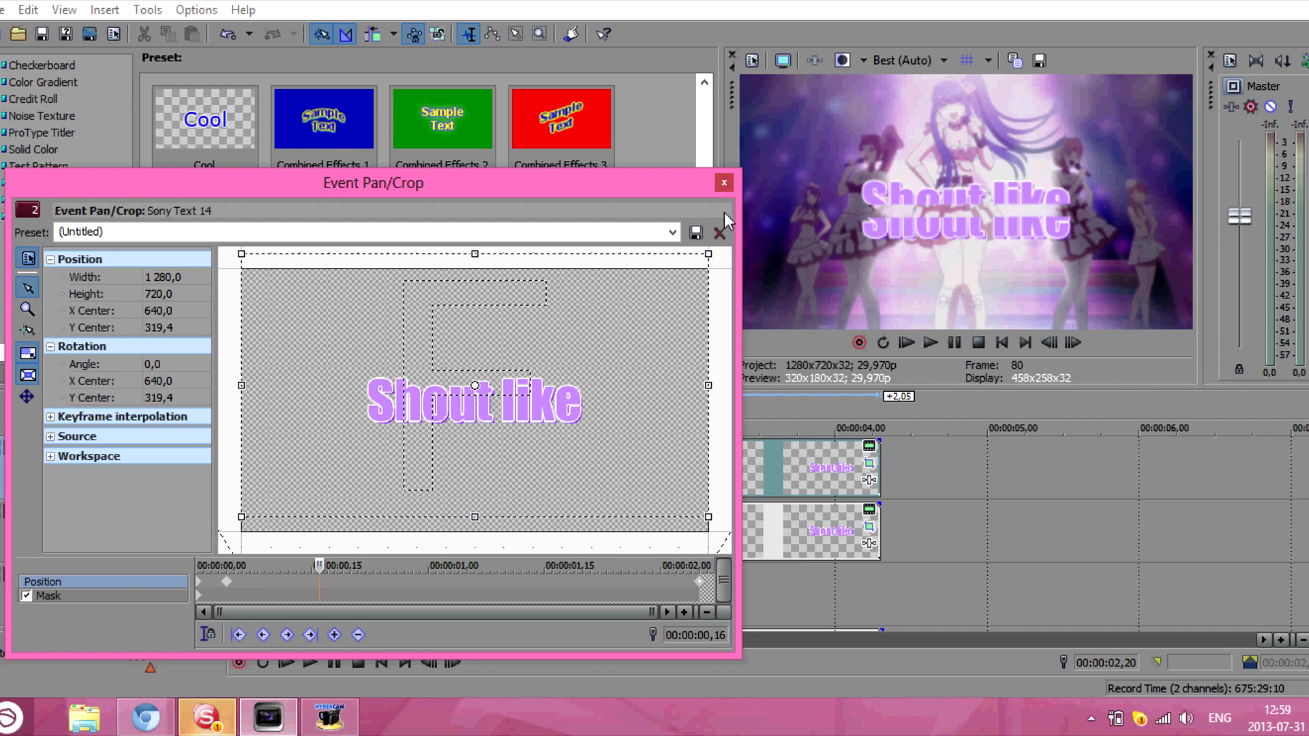
click(723, 183)
click(552, 490)
click(334, 662)
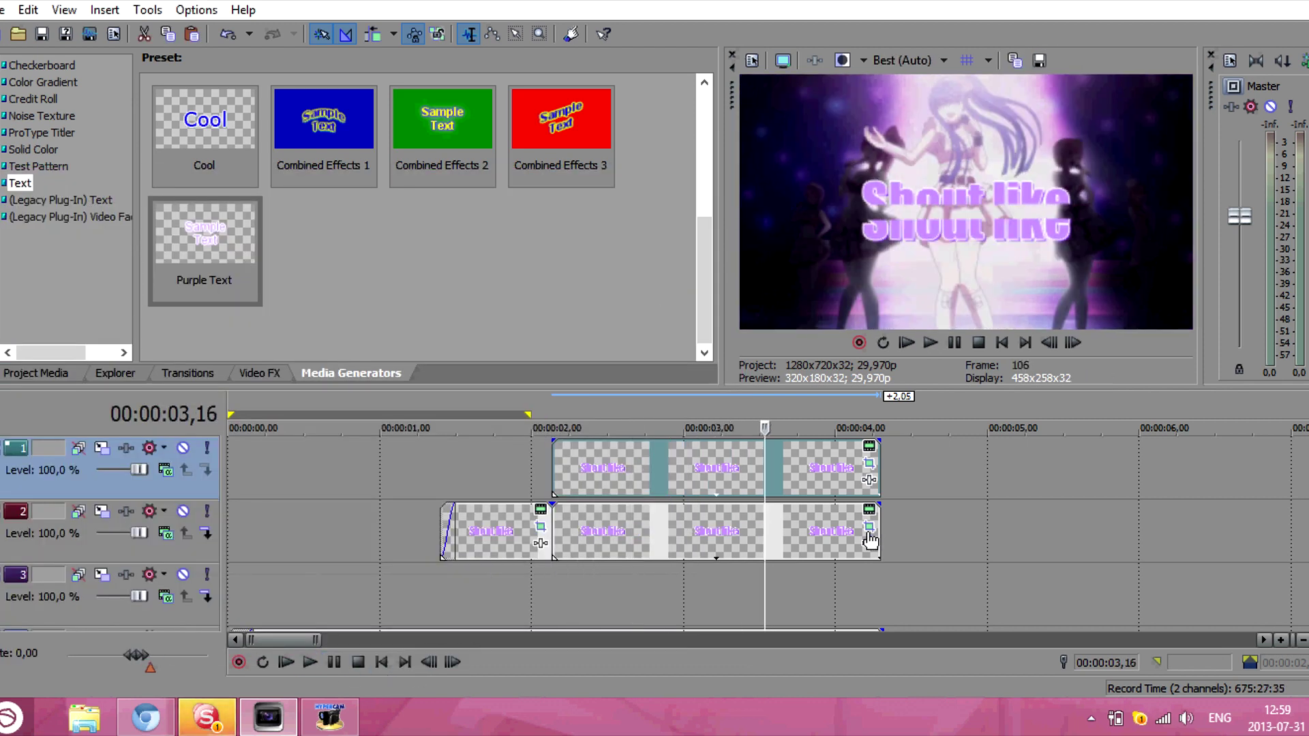
- Replay the lower-half drop animation from the title's start
click(870, 541)
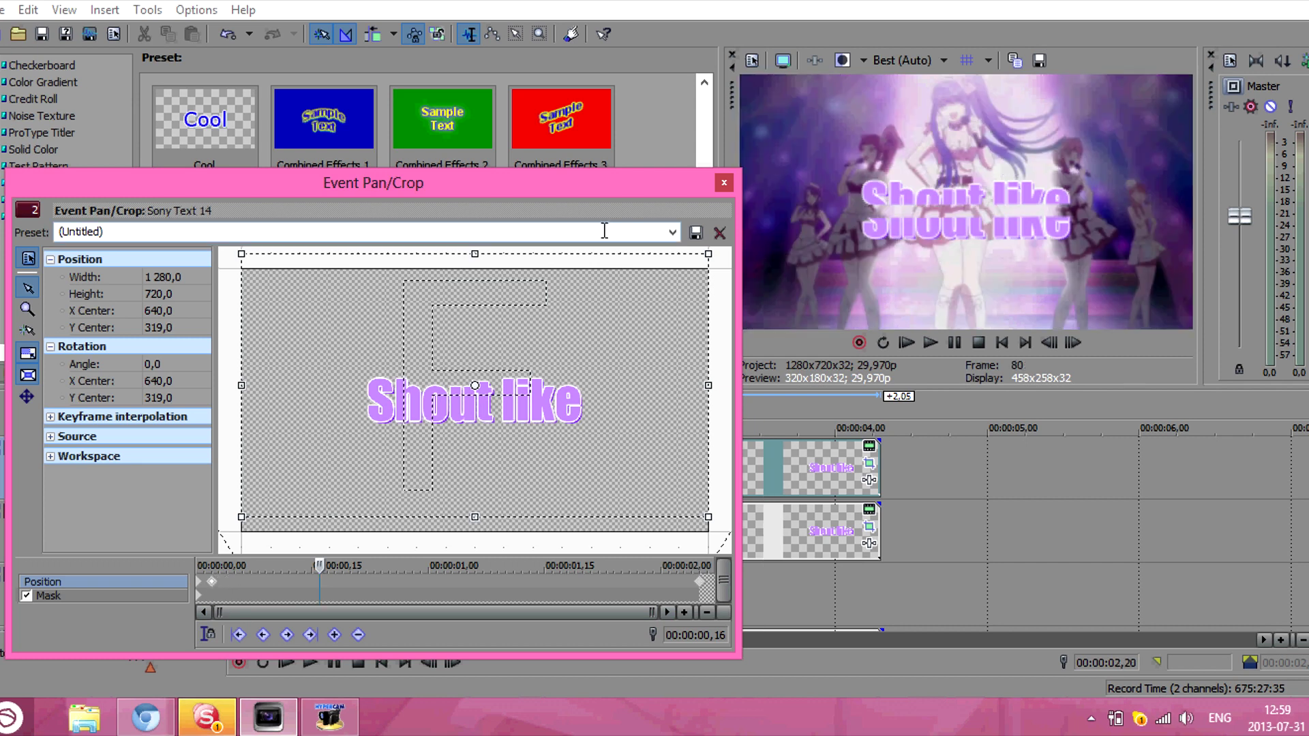
click(724, 183)
click(556, 455)
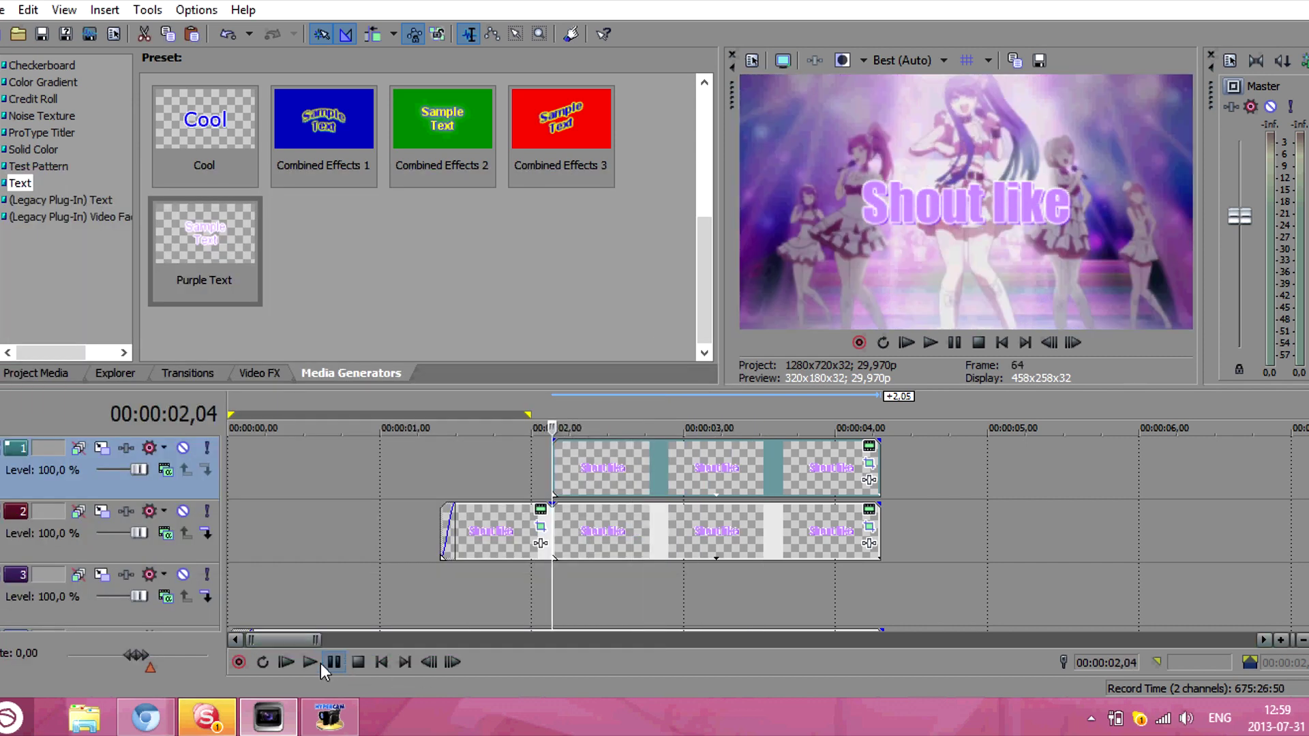
click(312, 663)
click(326, 665)
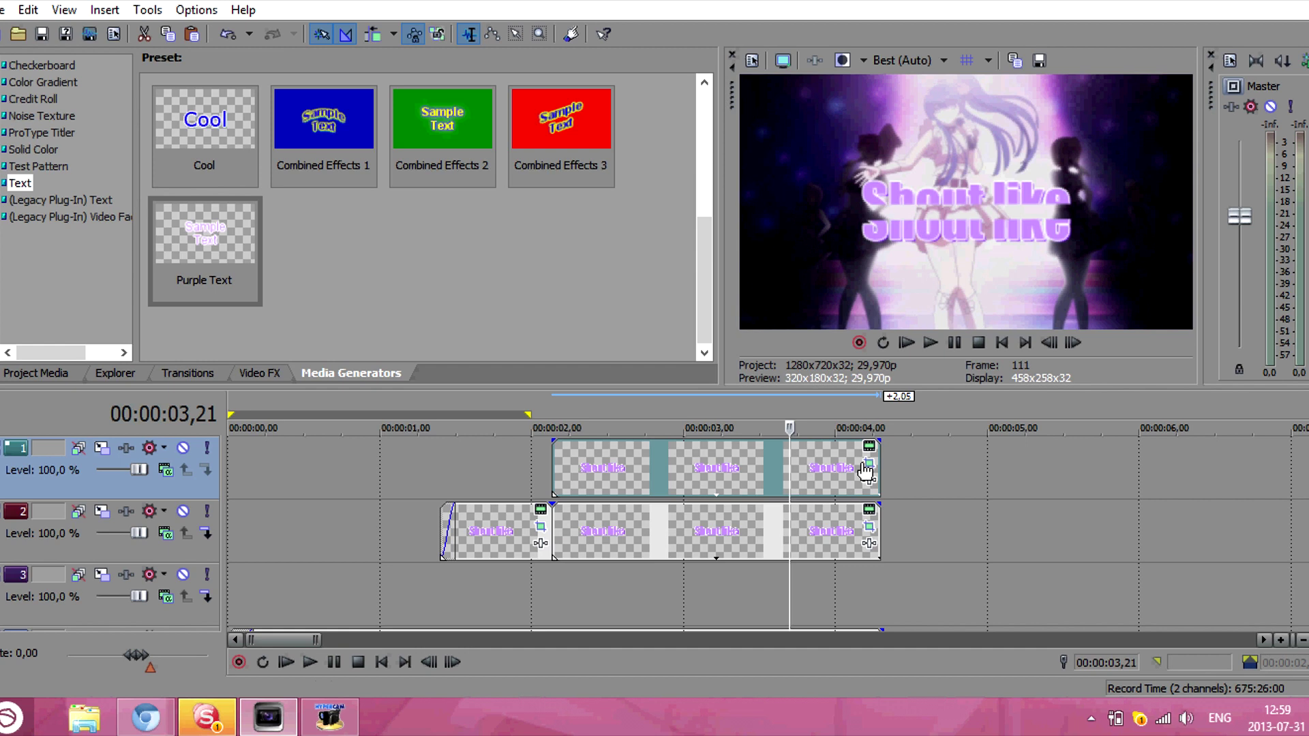
- Nudge the track 1 title's frame down to keyframe it rising, deleting the extra keyframe at 00:00:01,00
click(870, 464)
click(216, 591)
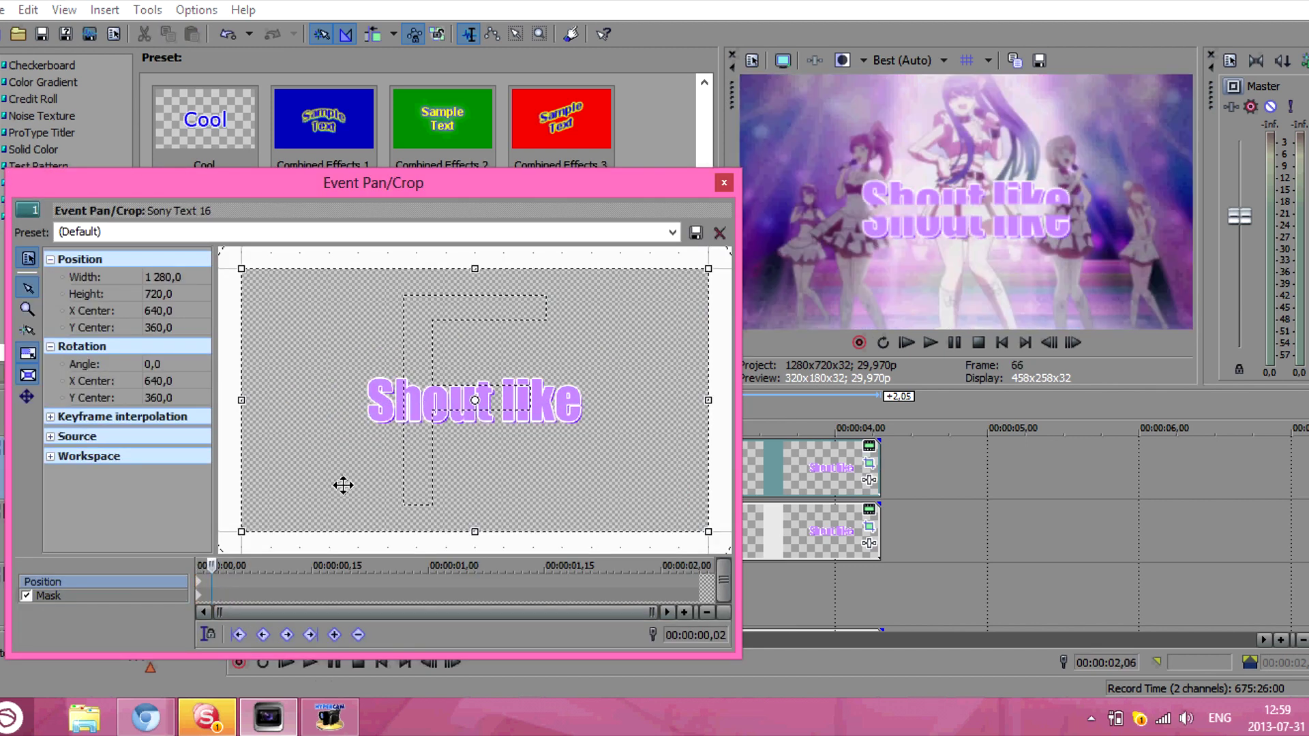
key(Down)
key(Down)
key(Down)
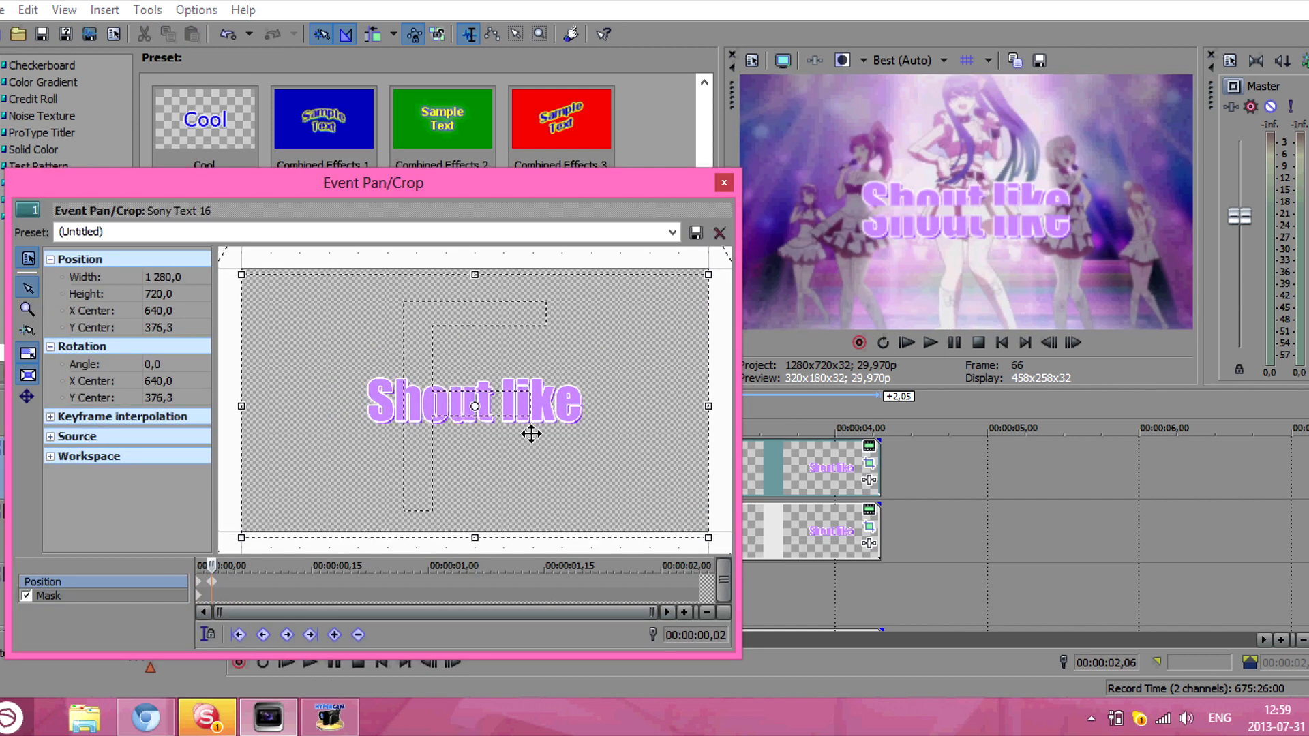
key(Down)
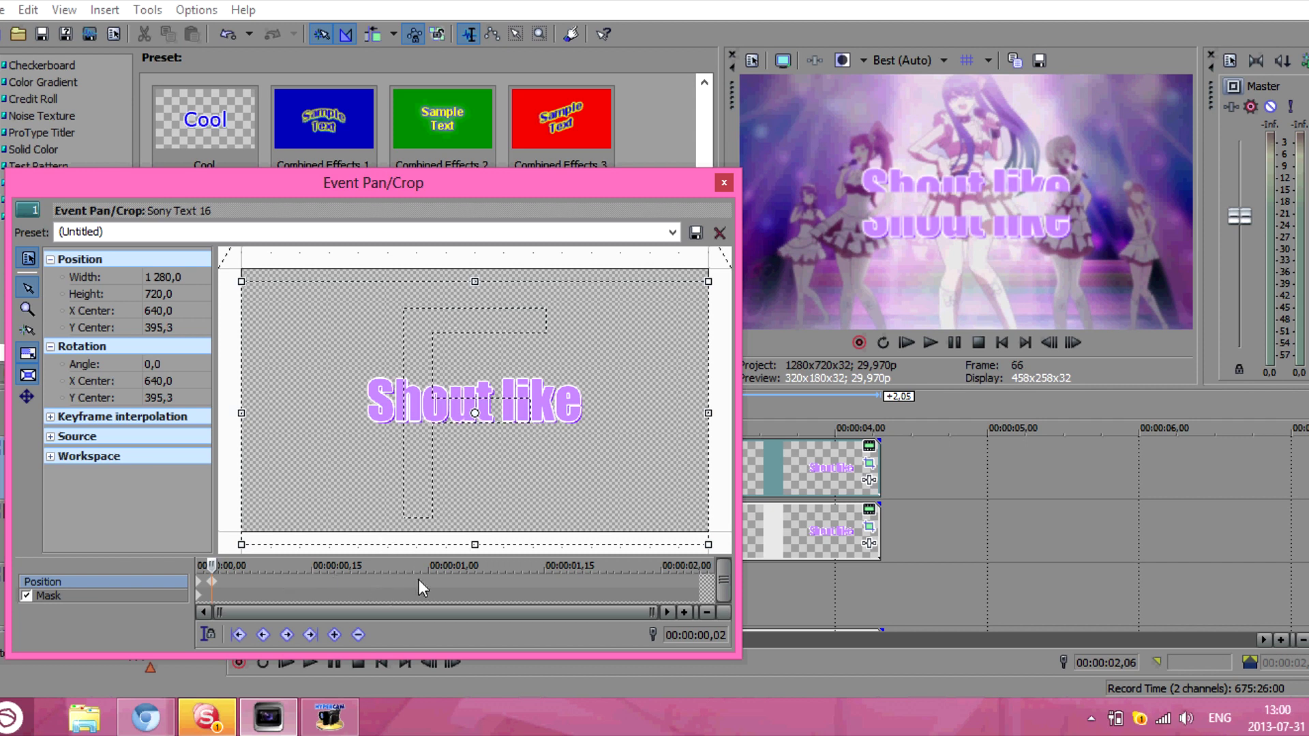
key(Down)
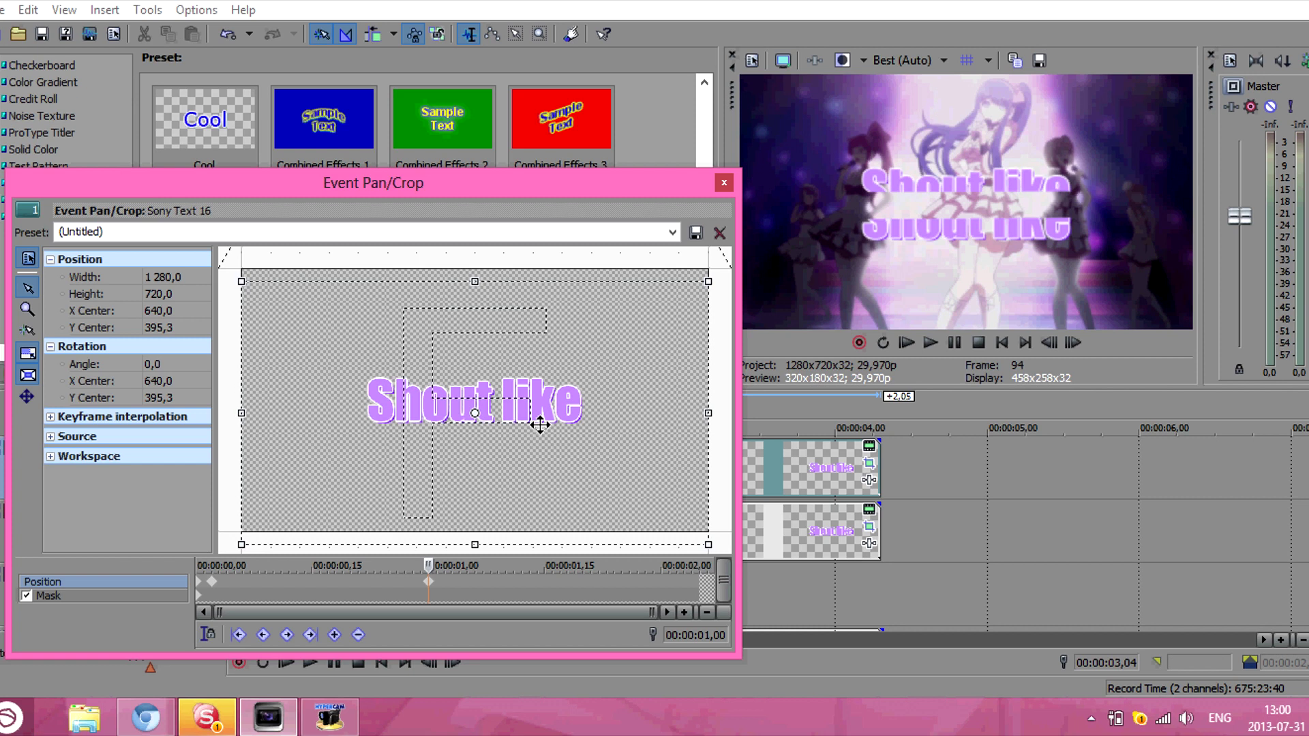
key(Delete)
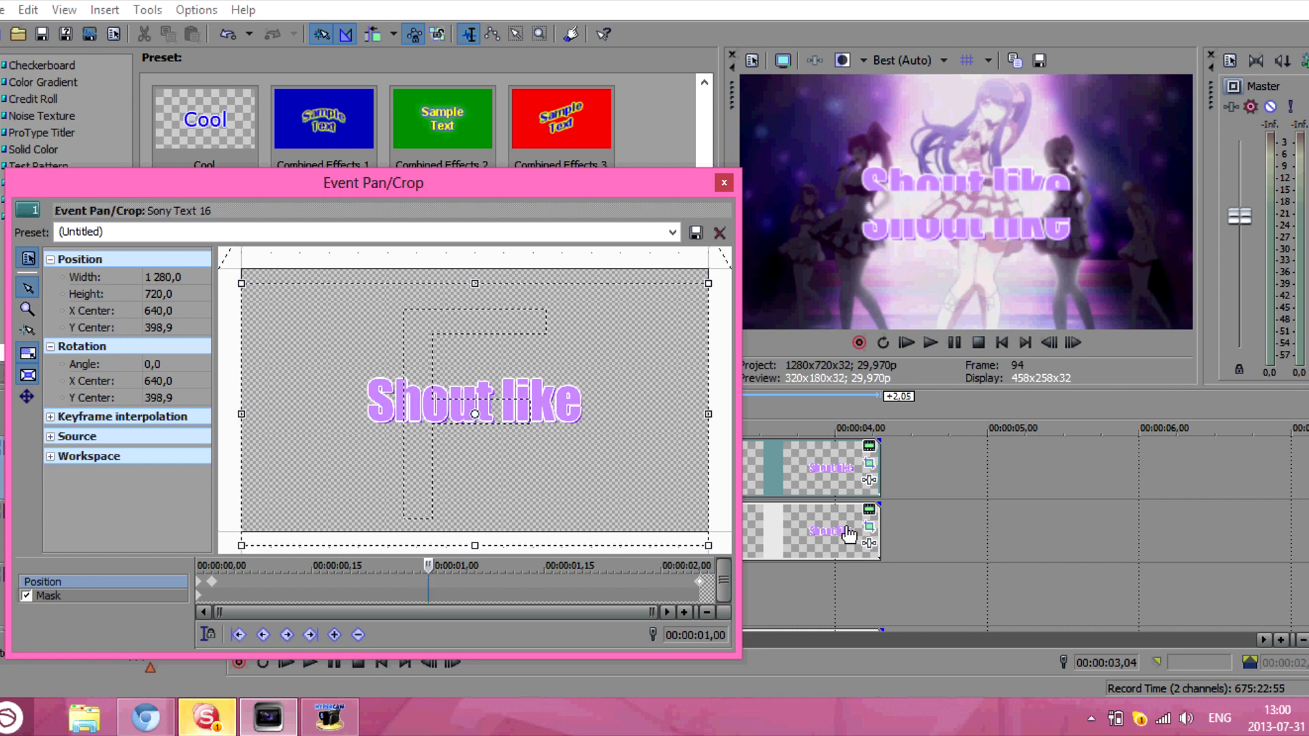
click(723, 184)
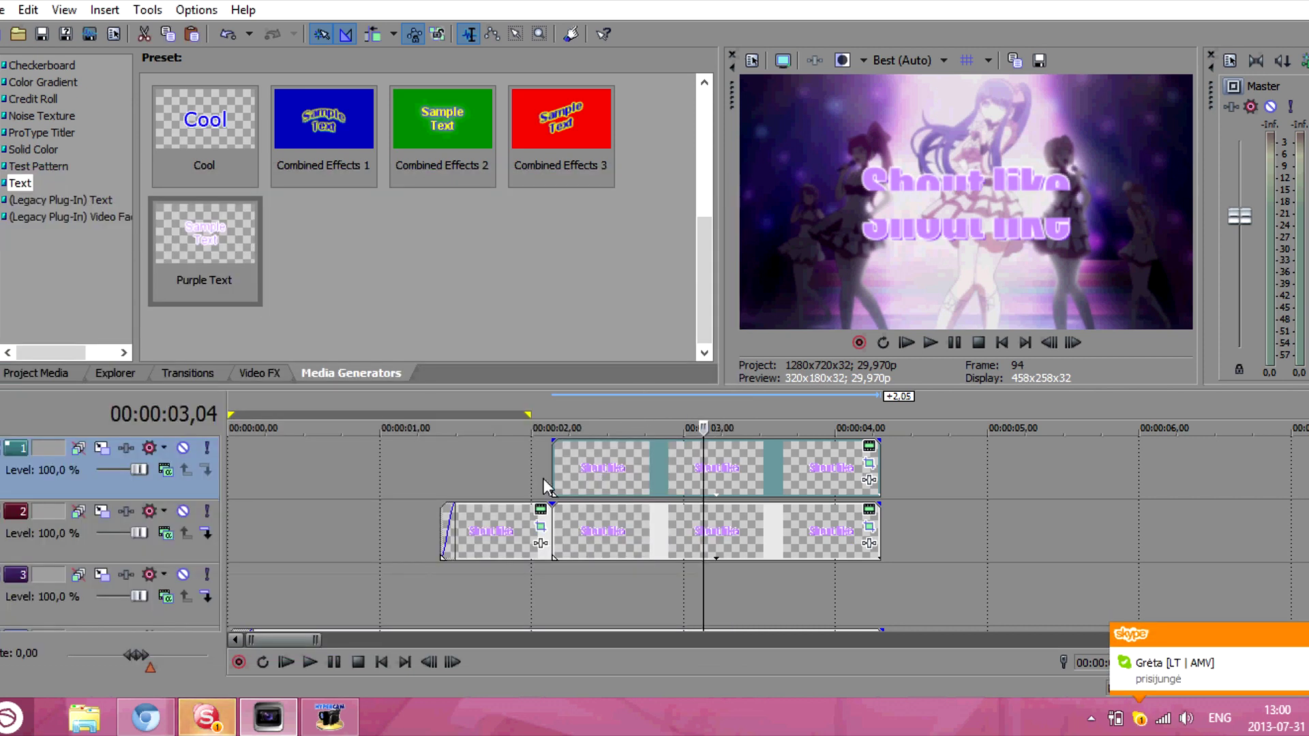
- Play the finished split animation, stop it, and park the cursor on track 3 at 00:00:02,04
click(536, 467)
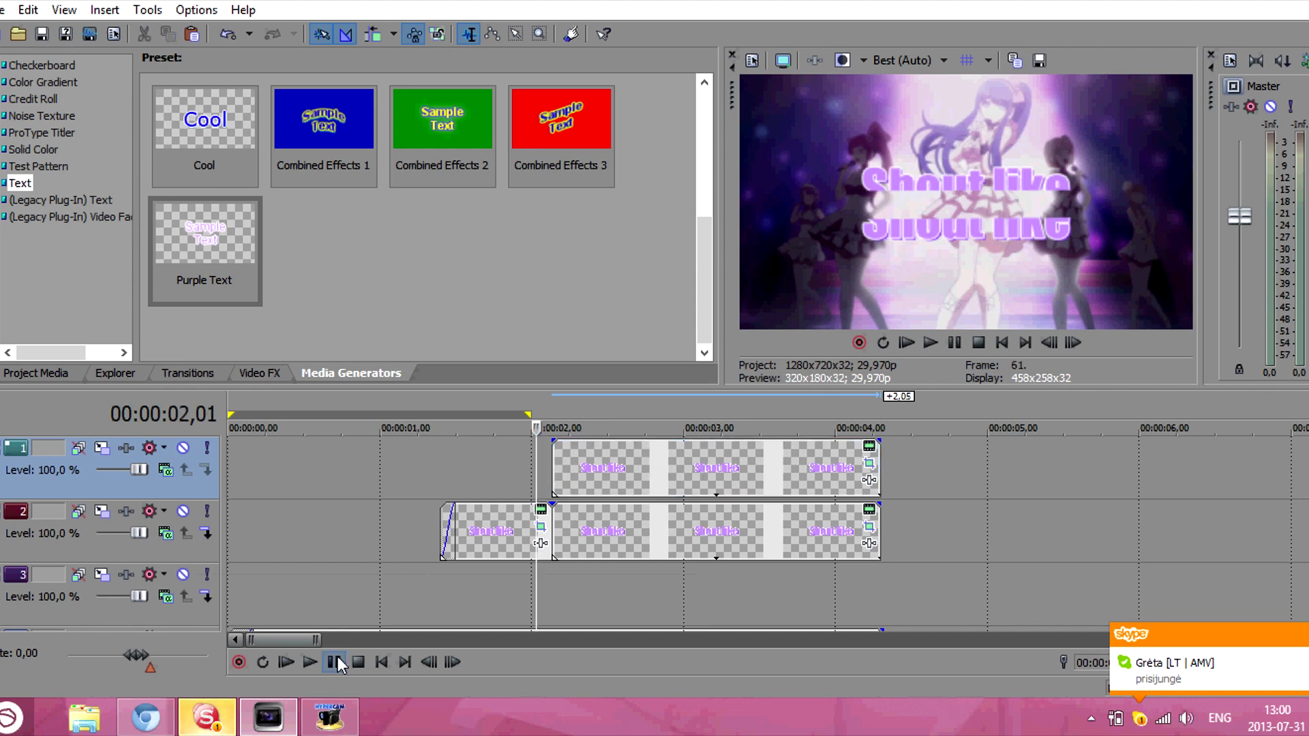
click(310, 662)
click(335, 662)
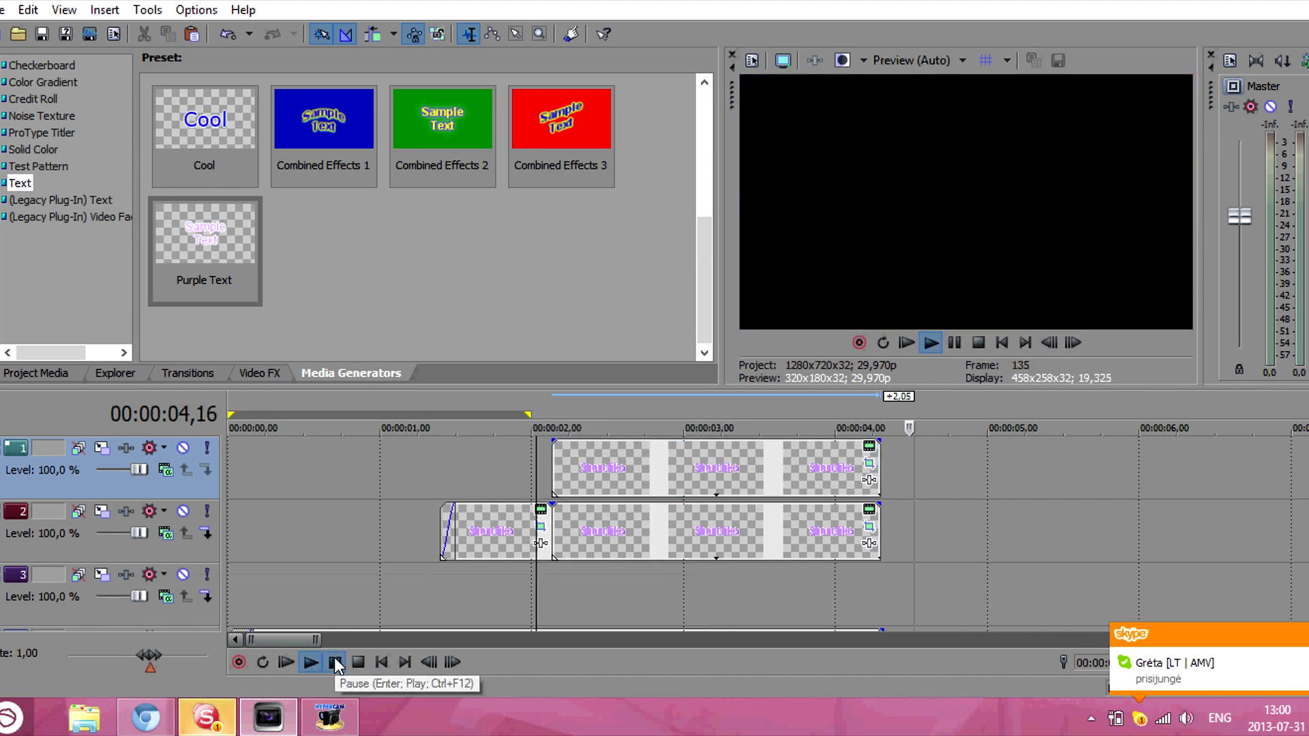
click(556, 597)
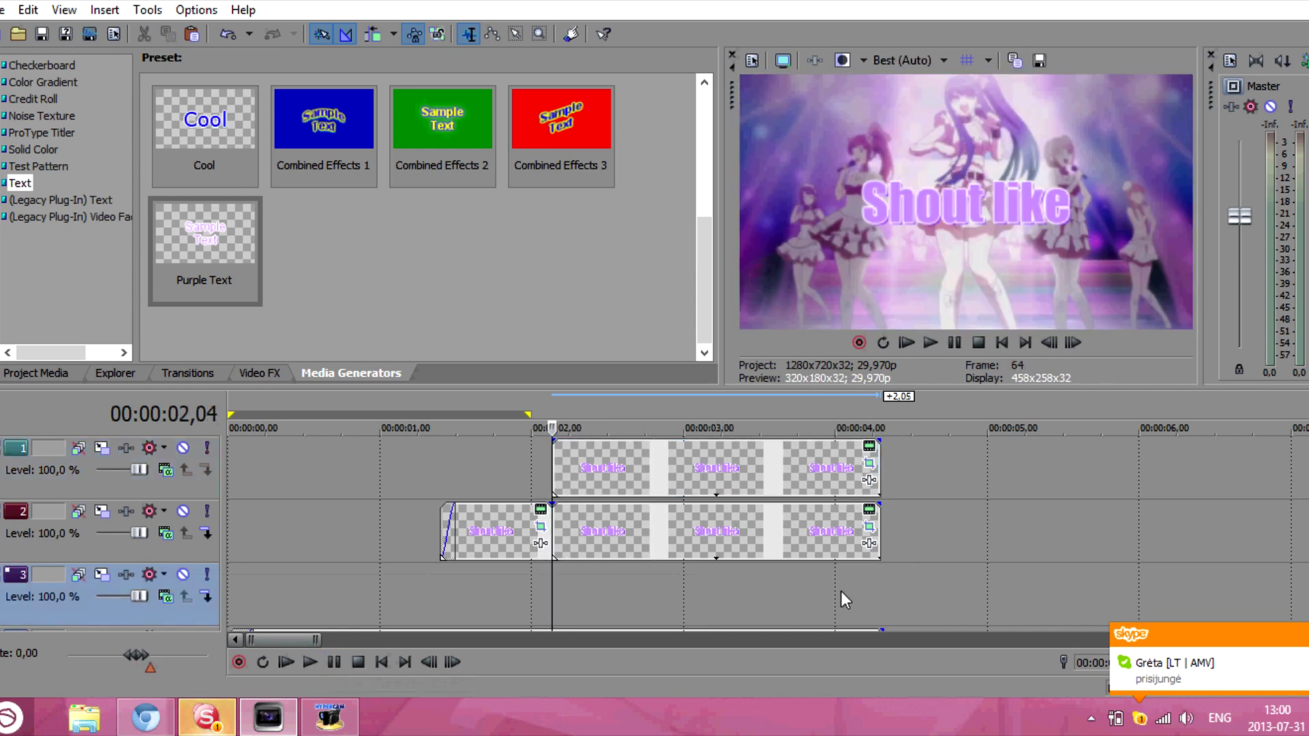
- Add a Purple Text title on track 3 reading 'Eeey-Ooh!' in Impact
mouse_move(205, 249)
mouse_down()
mouse_move(558, 558)
mouse_move(561, 587)
mouse_up()
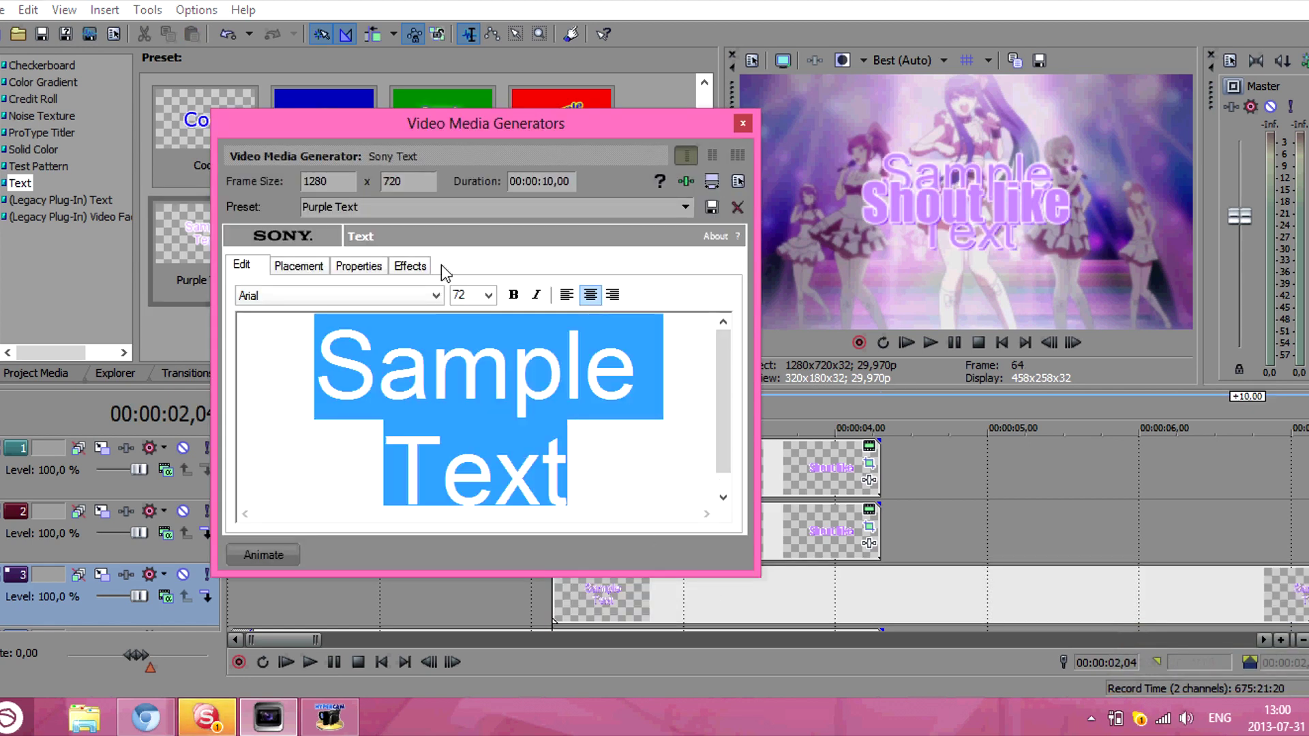
text(Eee)
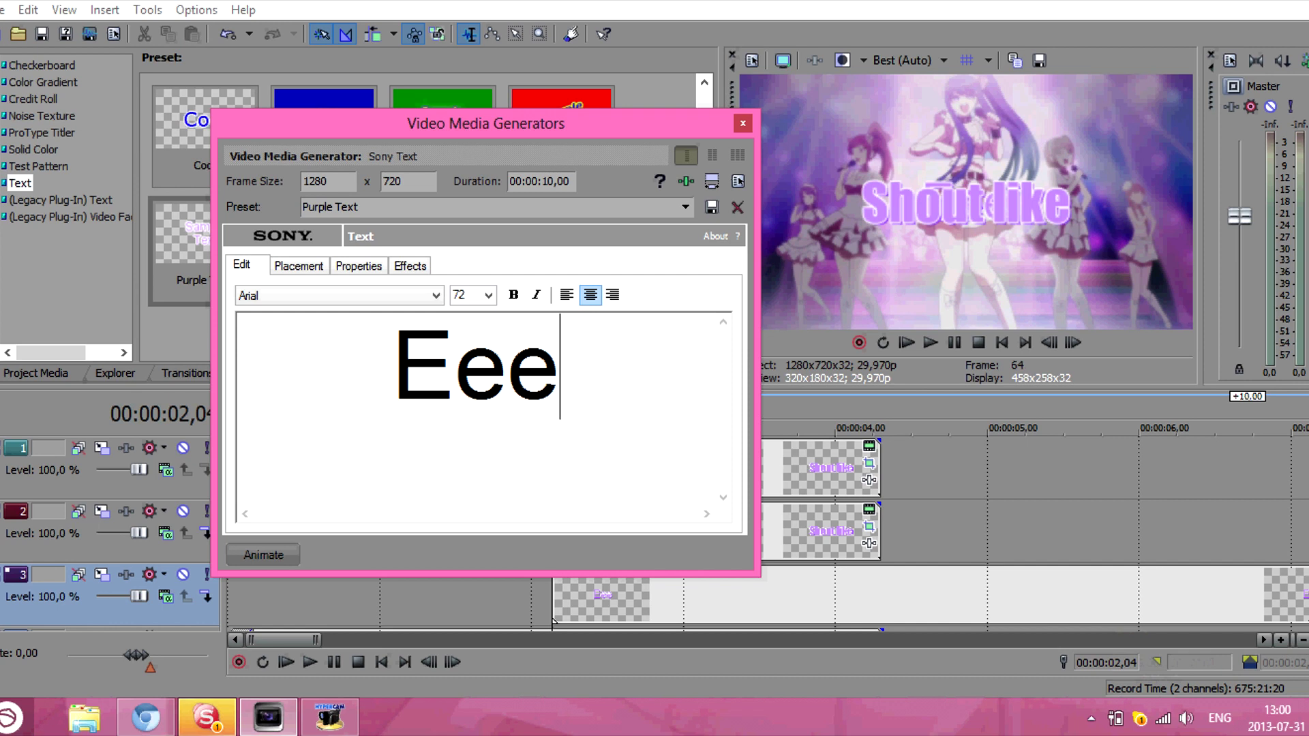
text(y-Ooh)
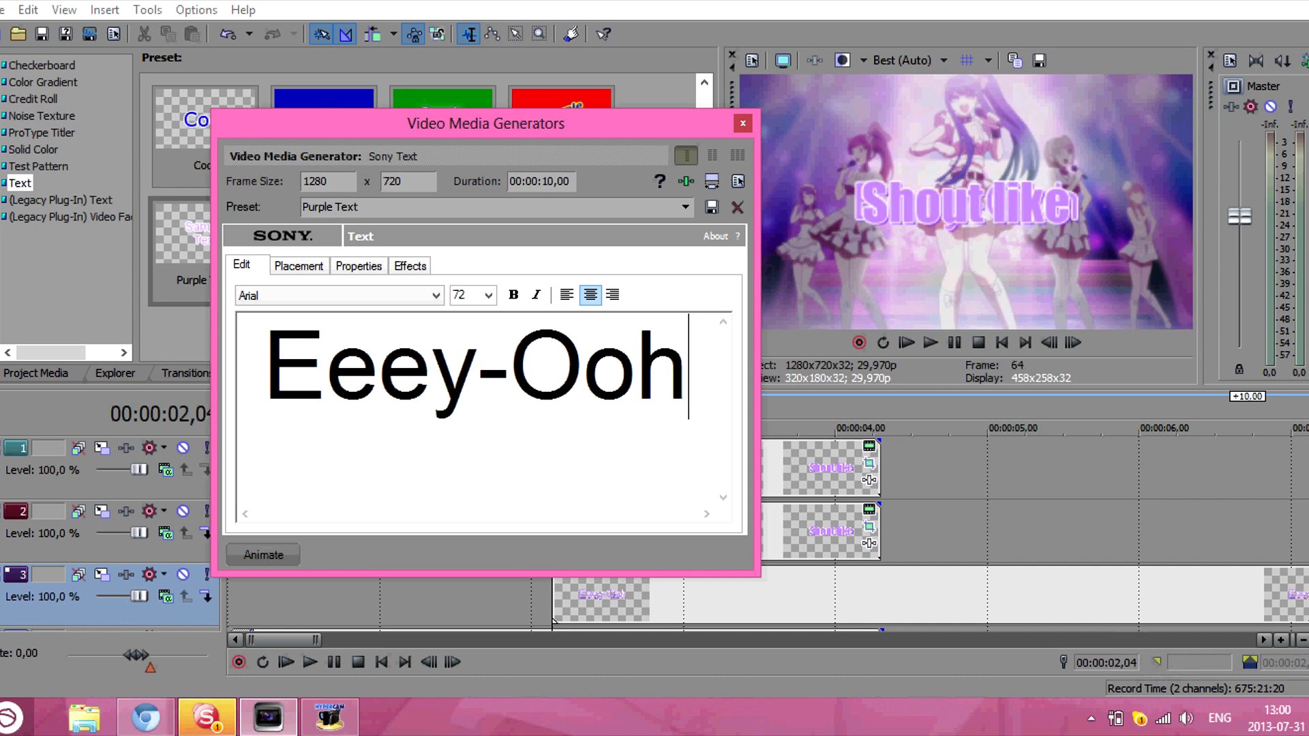
text(!)
key(ctrl+a)
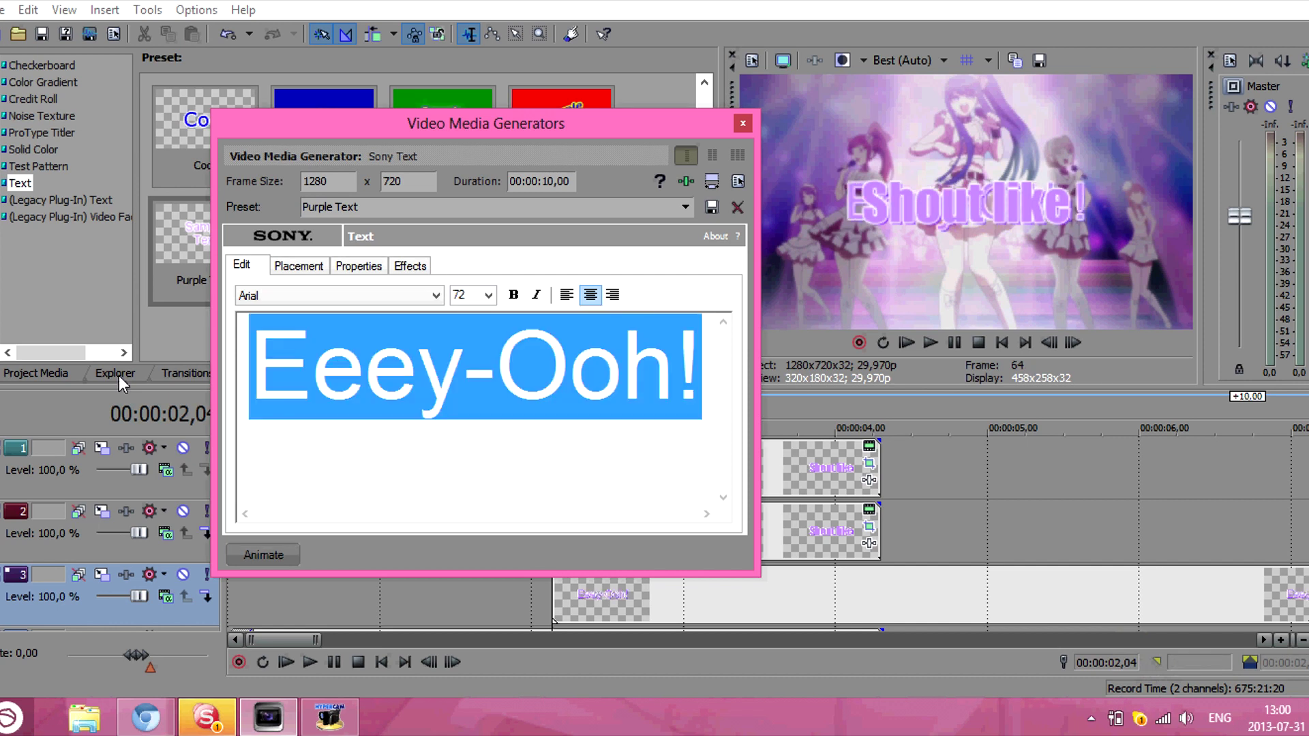
click(300, 295)
text(impact)
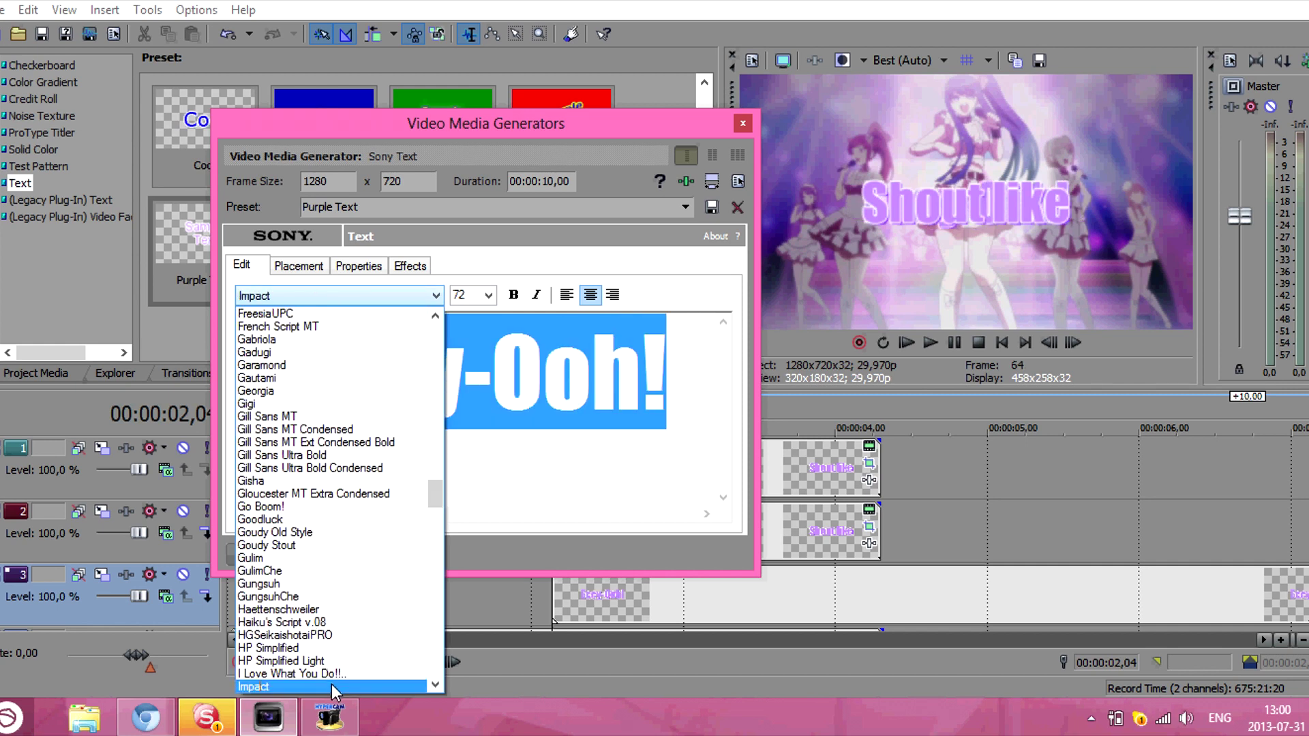
click(400, 402)
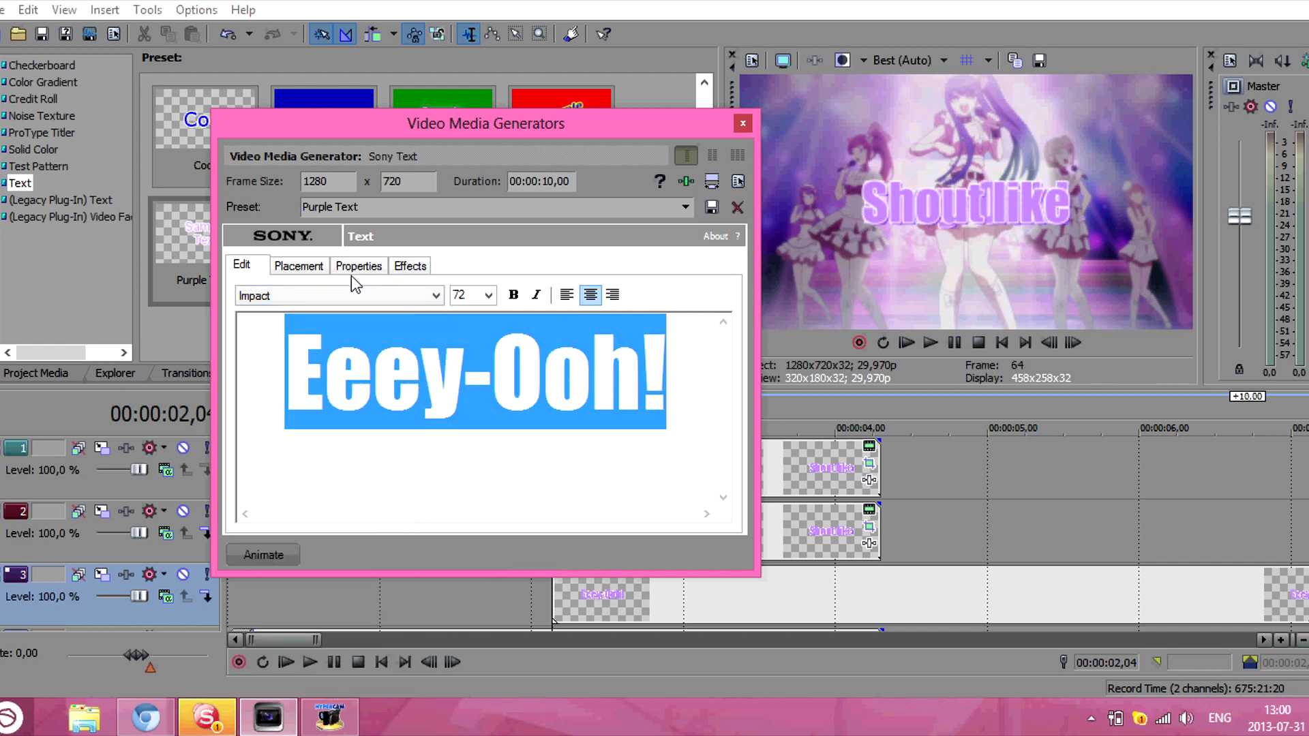
- Mute tracks 1 and 2, recolour the text to lavender R153 G148 B255, and make the shadow bluer
click(183, 511)
click(183, 448)
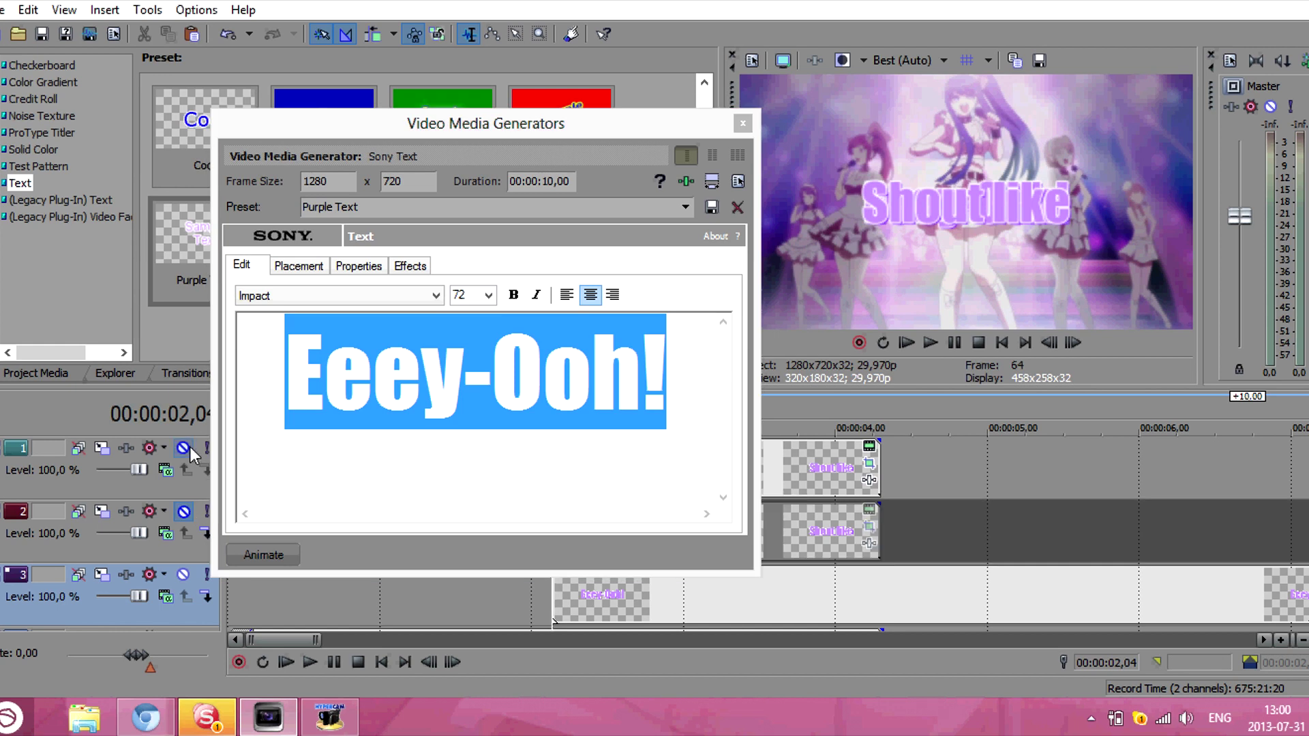
click(358, 266)
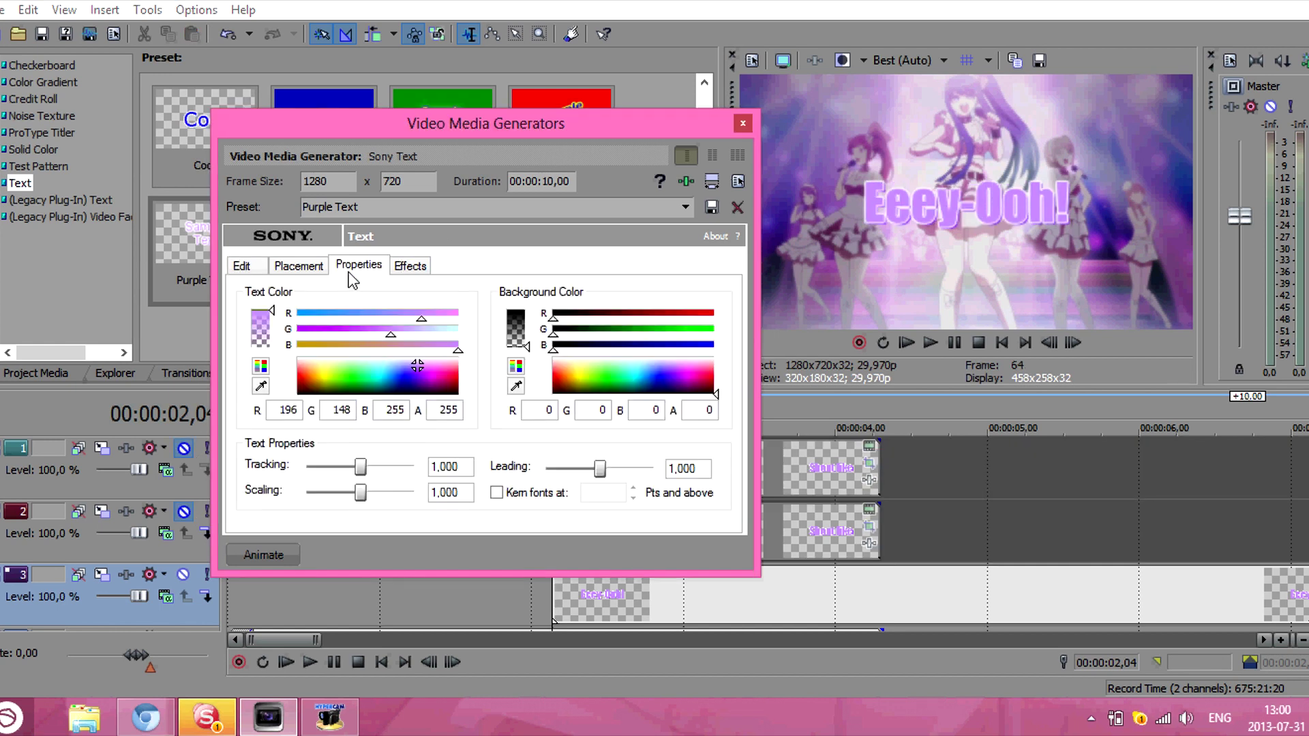
drag(416, 368, 407, 368)
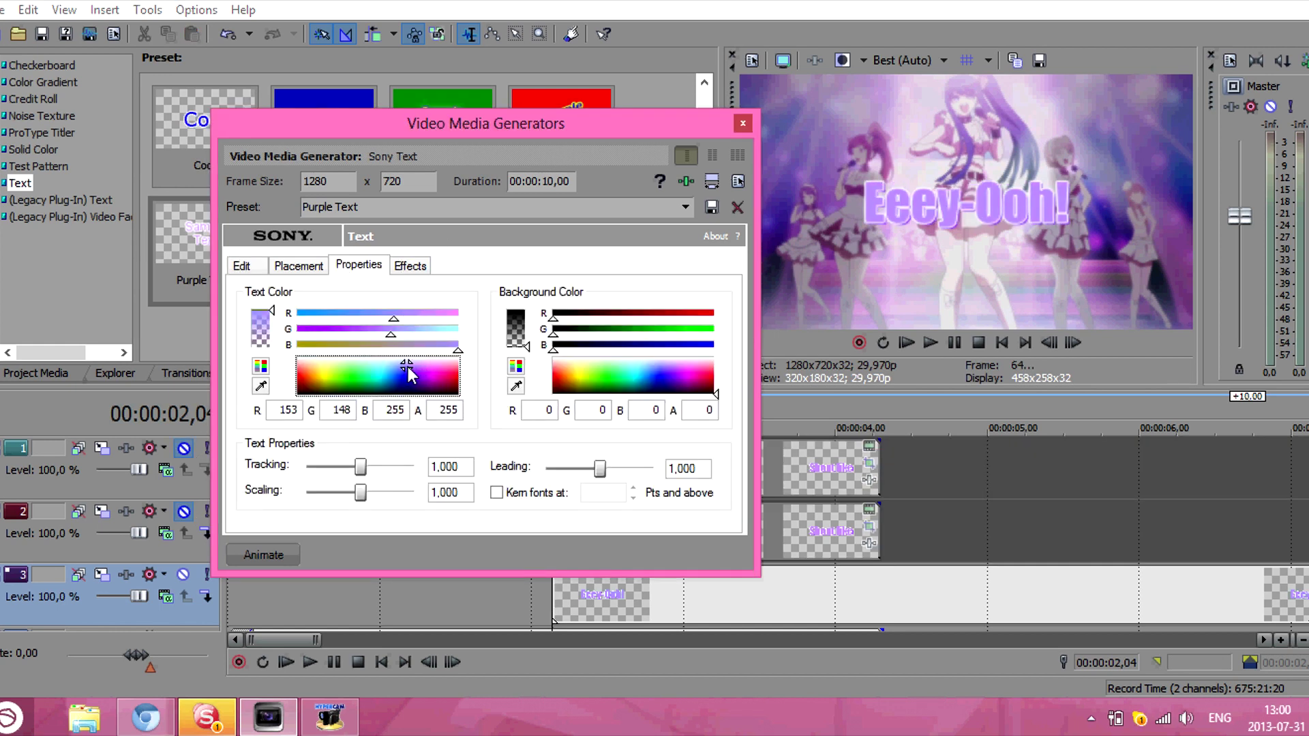
click(423, 267)
click(463, 414)
drag(585, 485, 579, 494)
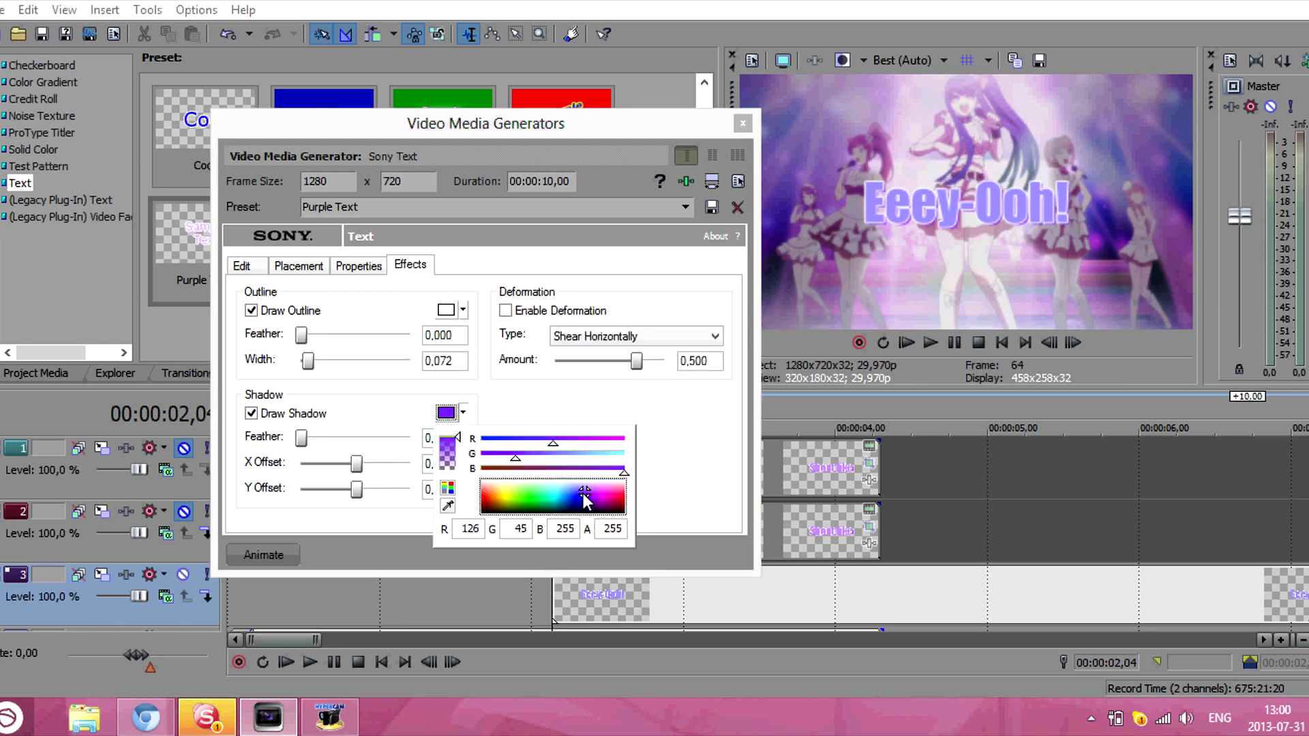
click(463, 414)
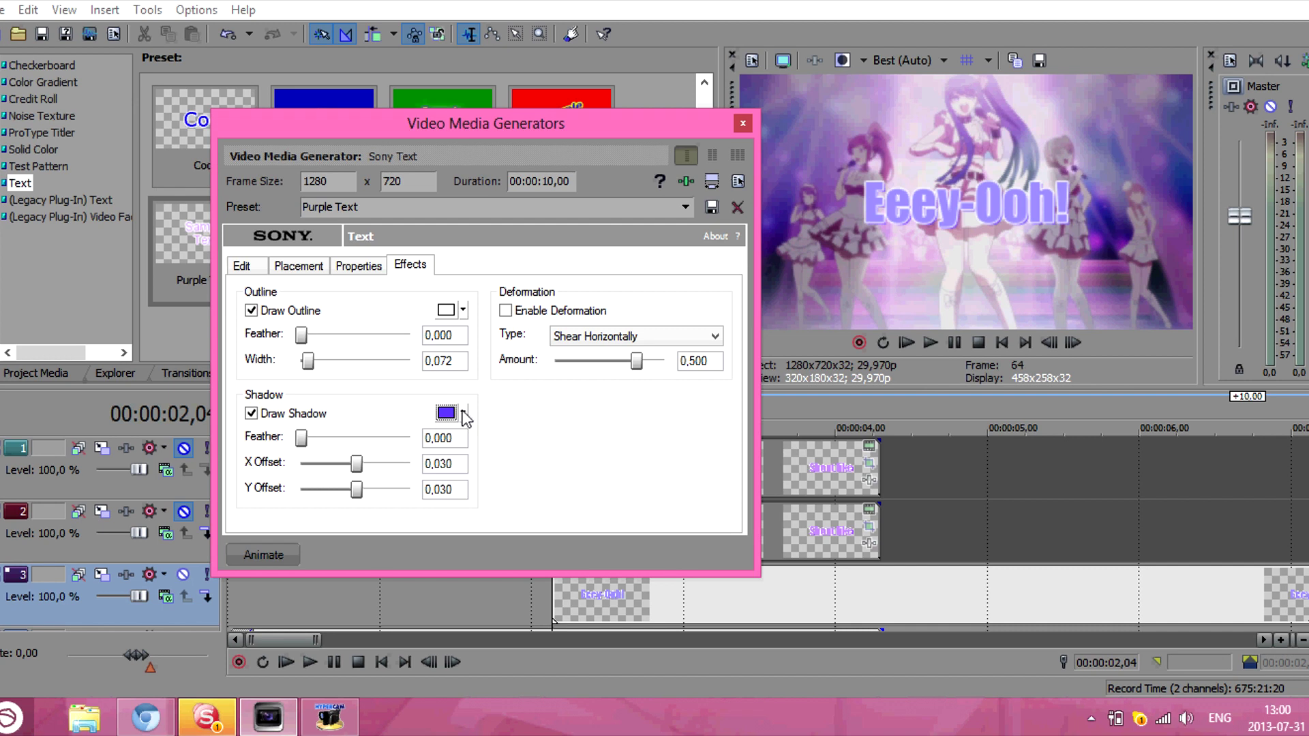
click(742, 123)
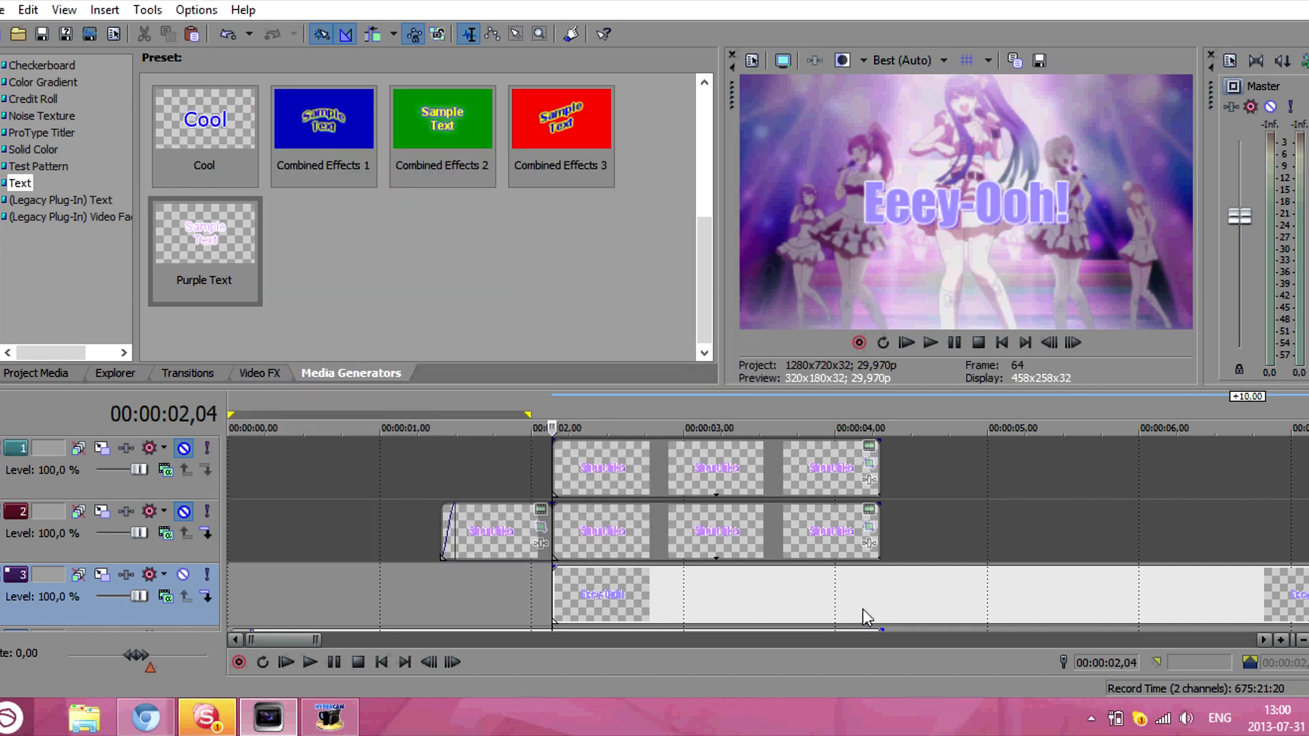
- Trim the Eeey-Ooh! event to about 4,08 so it ends with the other titles
drag(862, 608, 873, 595)
right_click(874, 595)
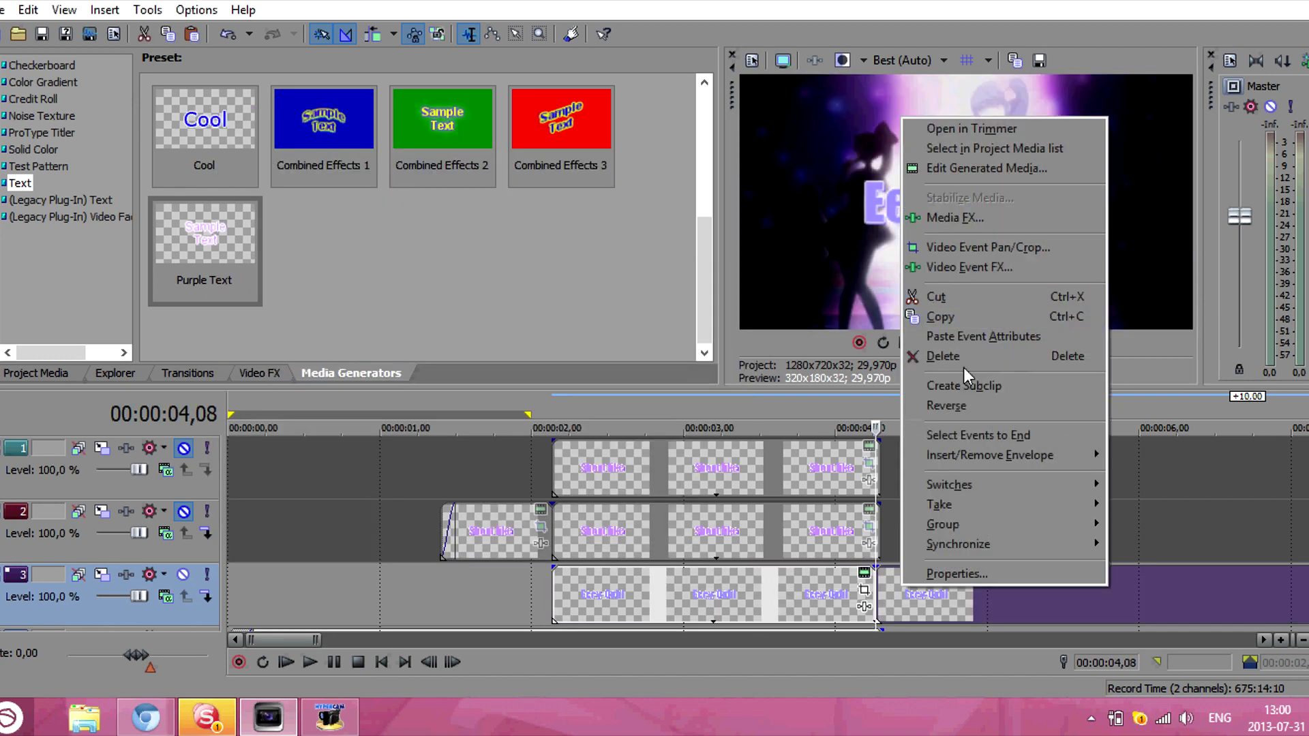
click(963, 362)
drag(874, 575, 879, 575)
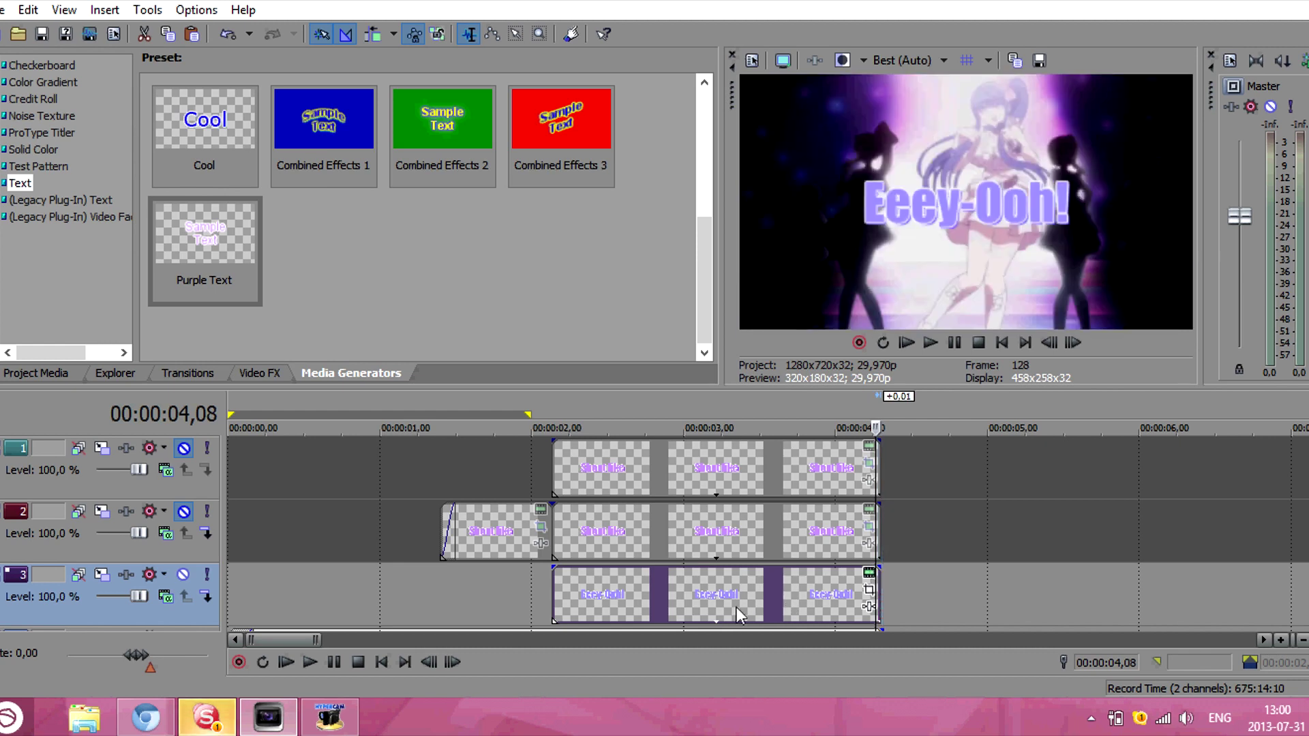
click(663, 607)
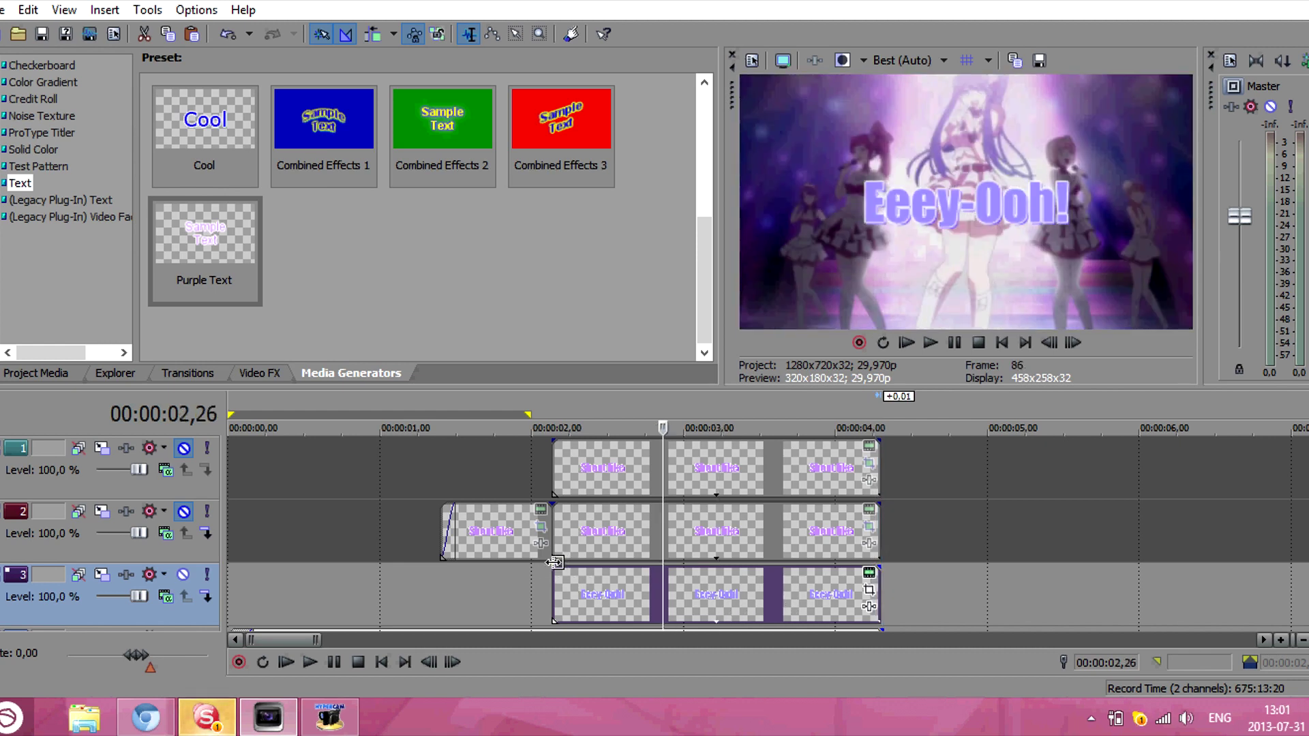
- Unmute tracks 1 and 2 and start the Eeey-Ooh! event one frame later, then play to check timing
click(554, 547)
click(184, 512)
click(183, 448)
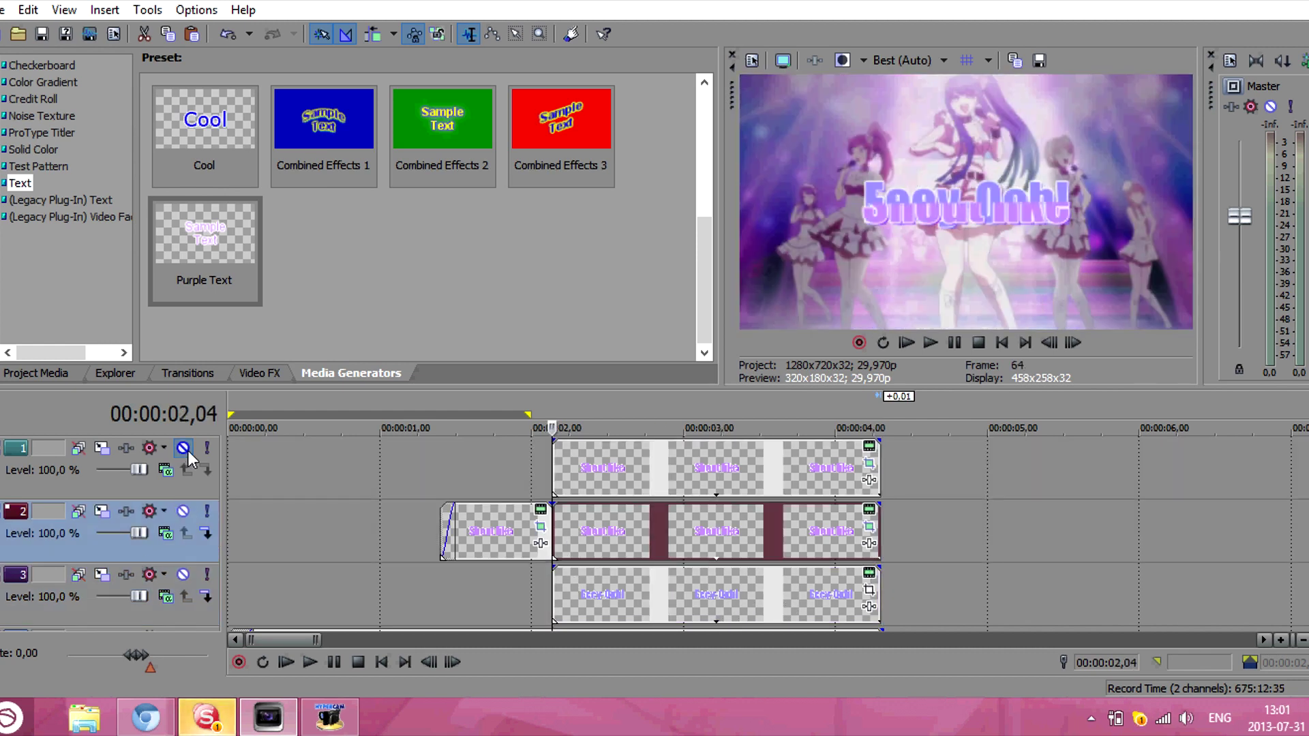
key(Right)
key(Left)
drag(549, 570, 554, 570)
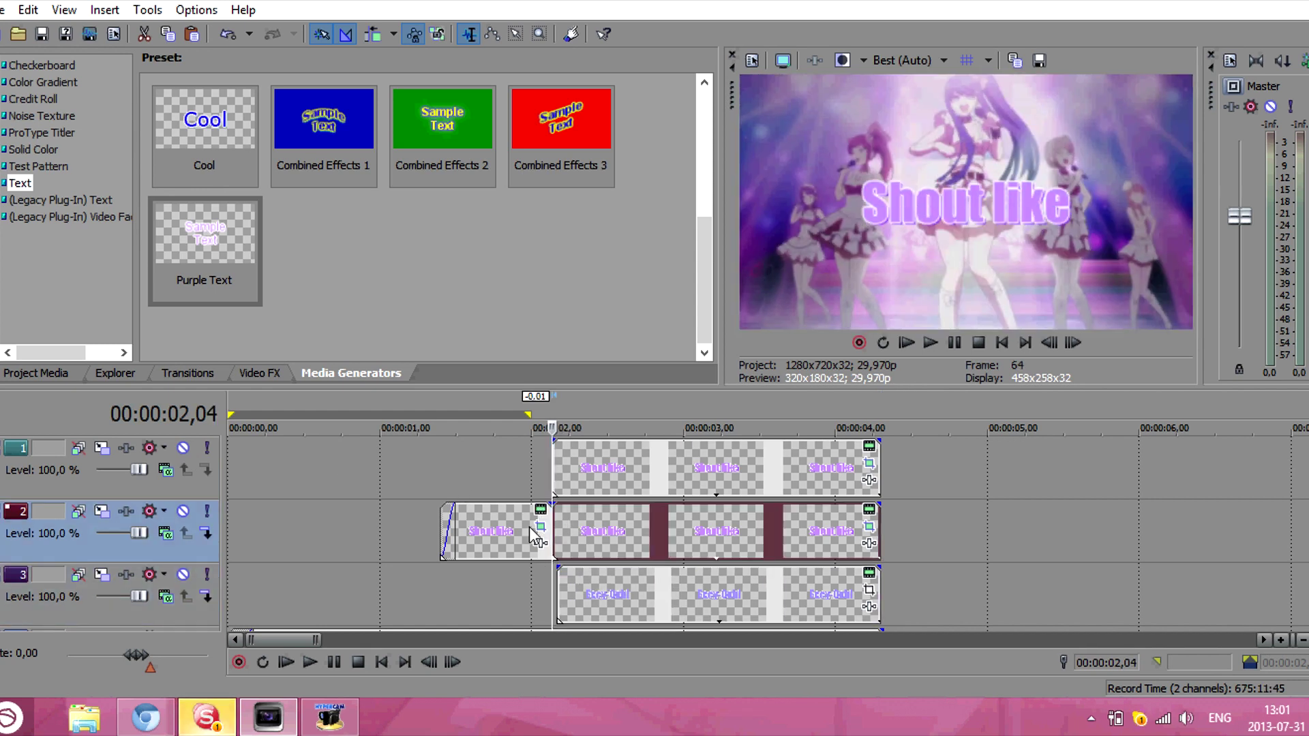
click(334, 662)
- Enlarge the Eeey-Ooh! pan/crop frame to 1404,8 × 790,2 so the title shrinks slightly
click(567, 591)
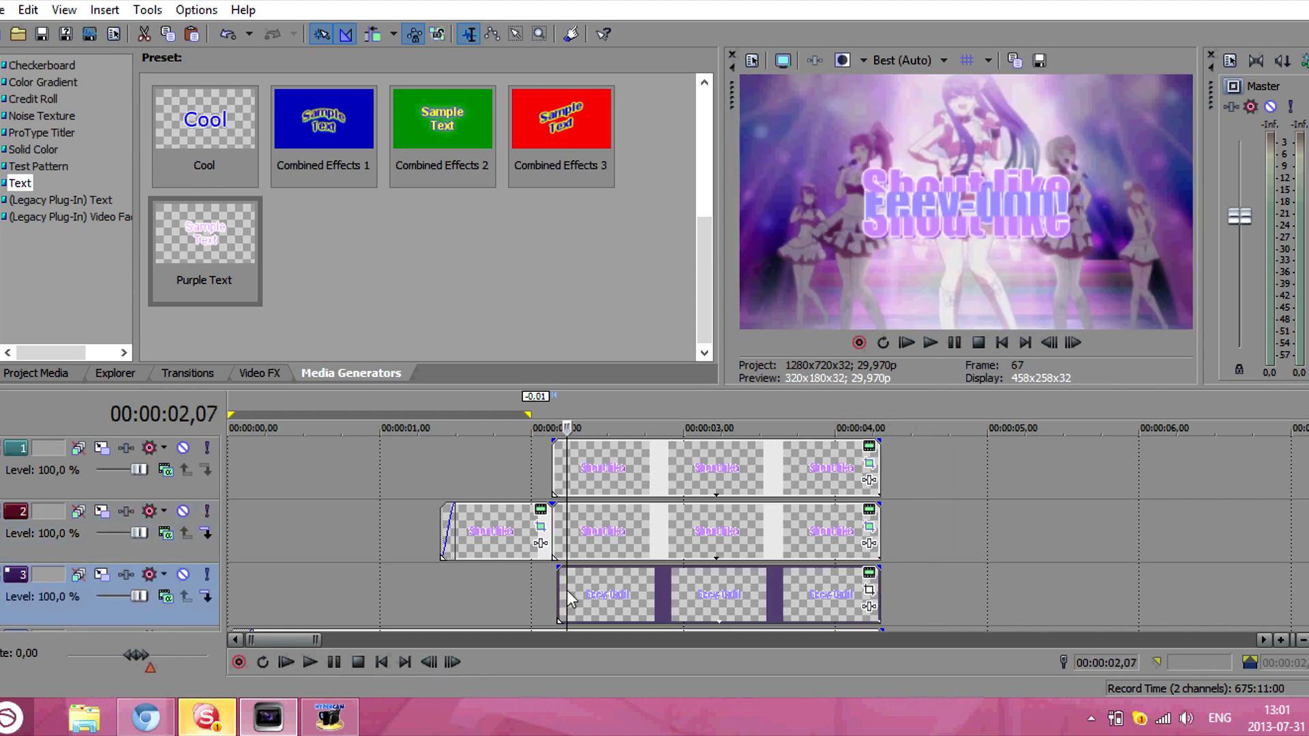
click(869, 590)
drag(703, 412, 731, 403)
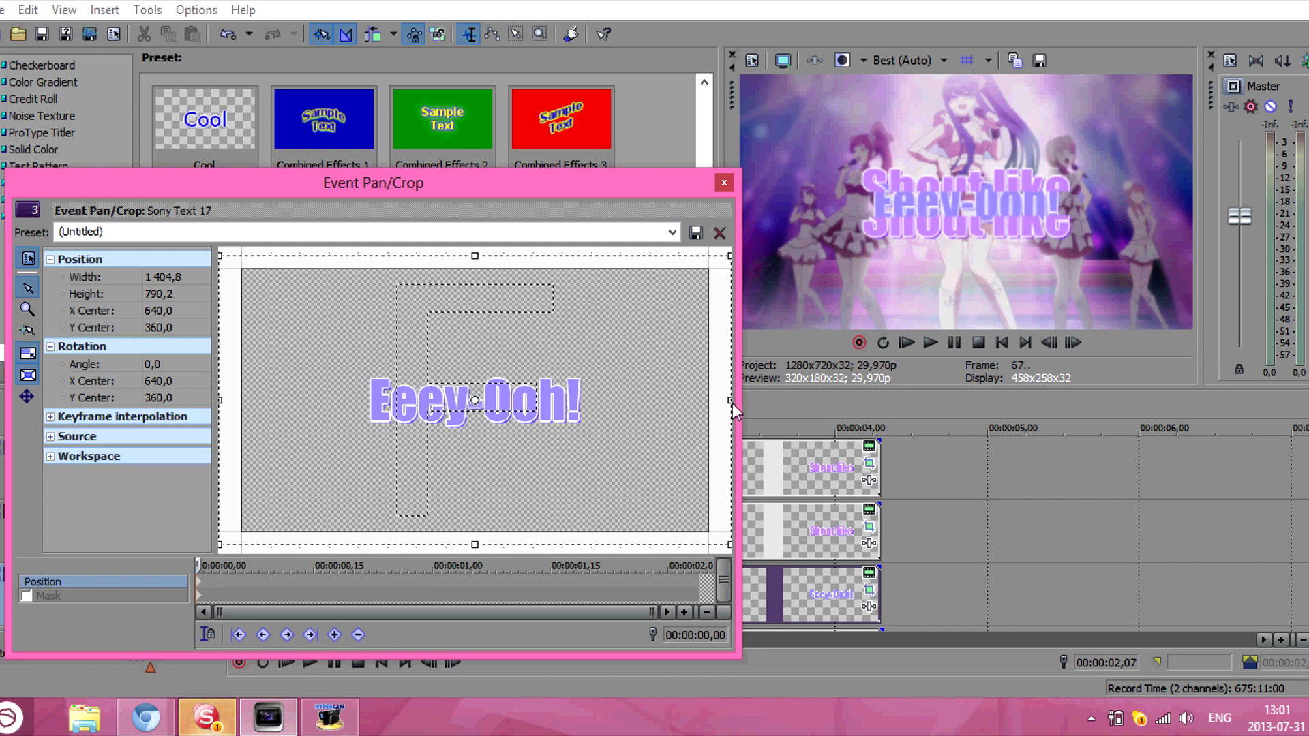
click(725, 184)
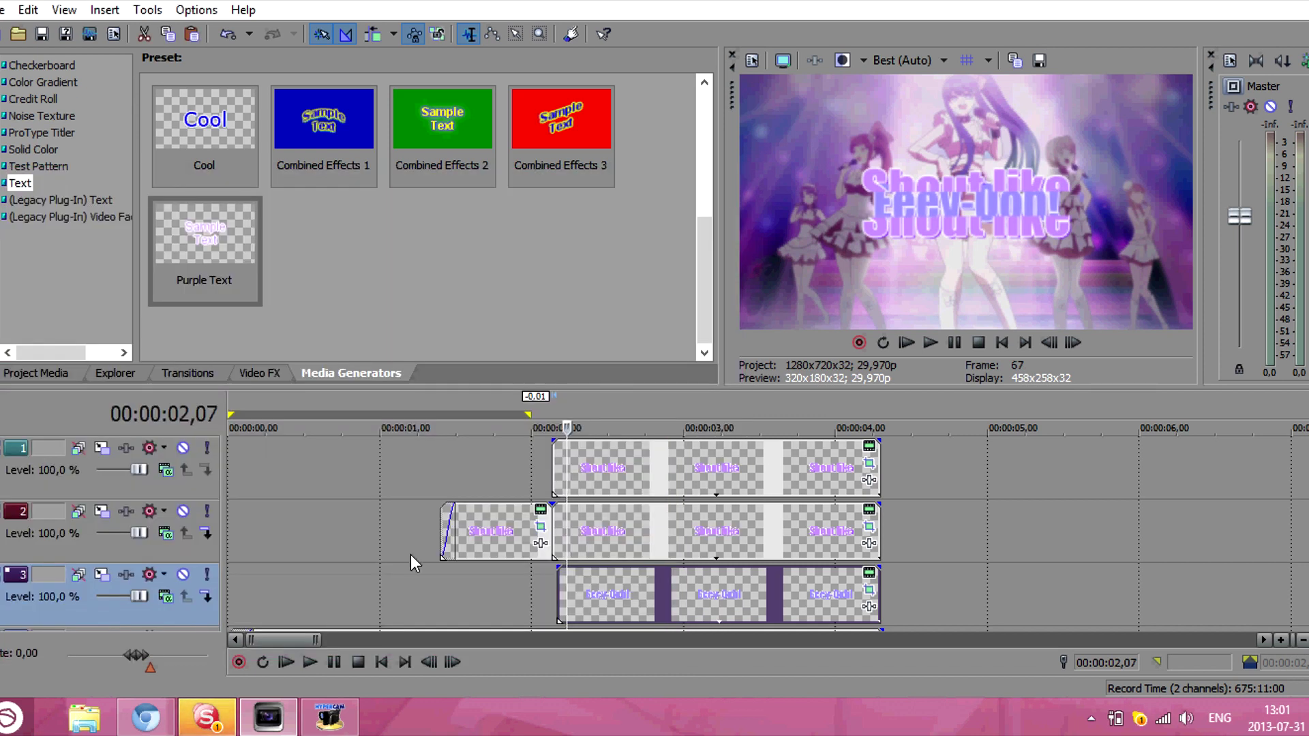
click(231, 532)
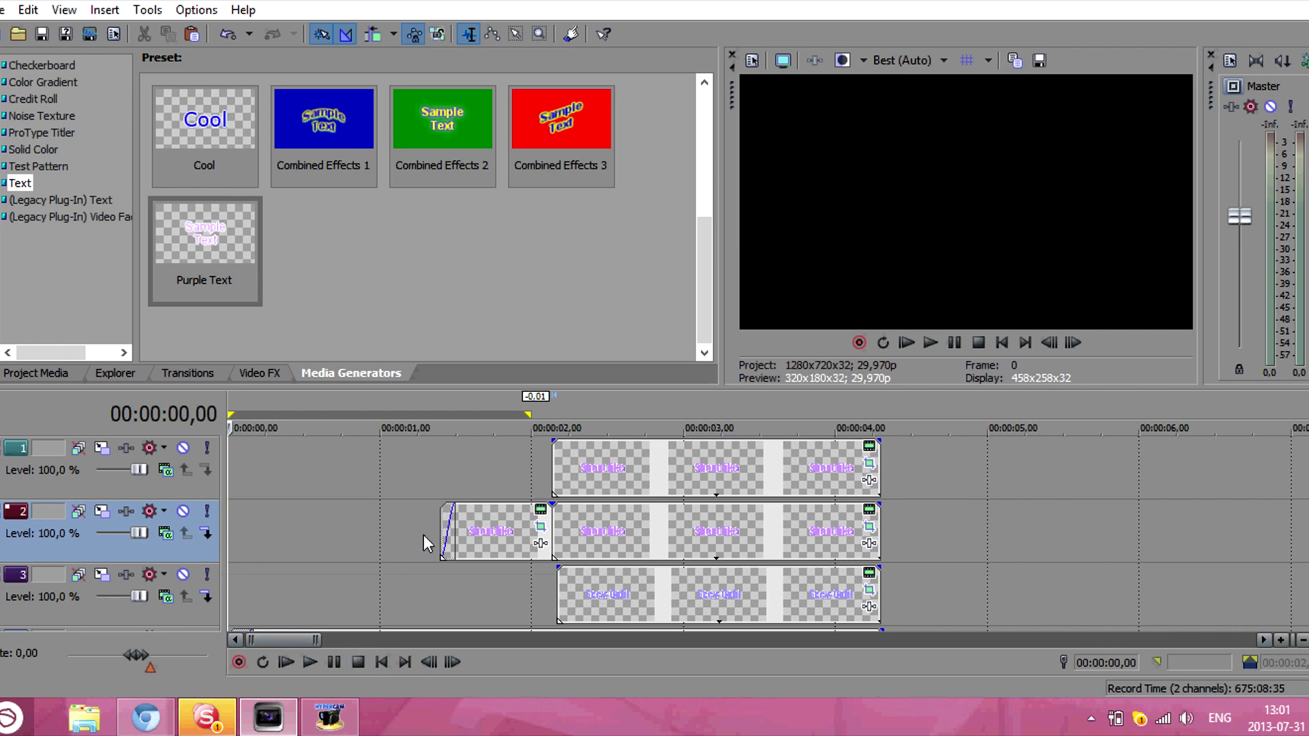
click(441, 539)
click(330, 664)
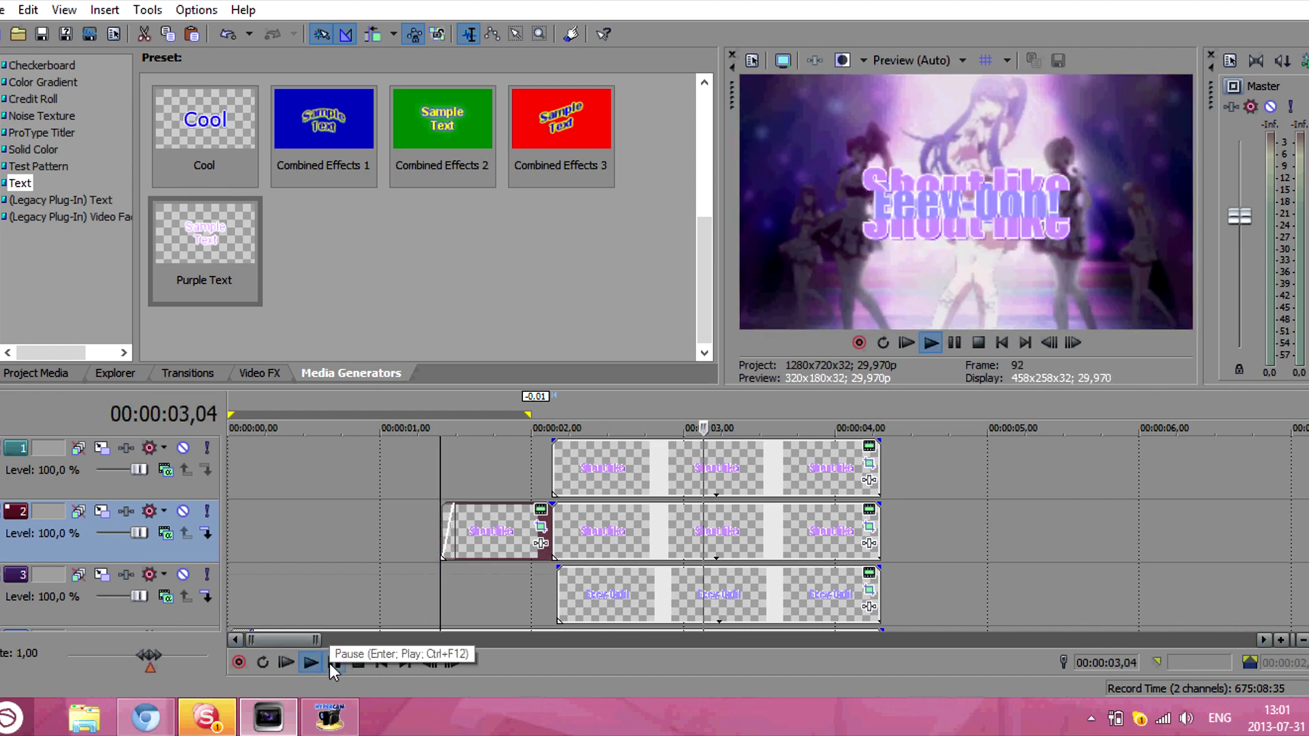
click(334, 662)
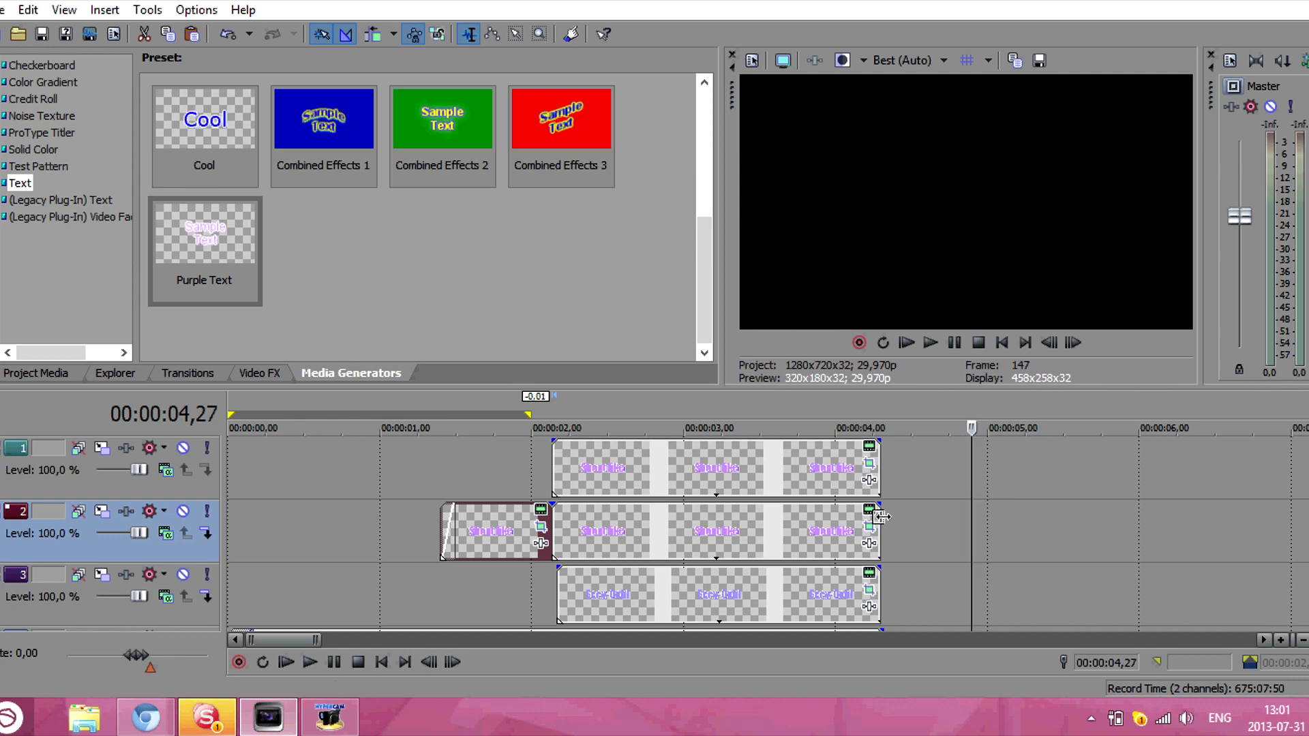
click(878, 518)
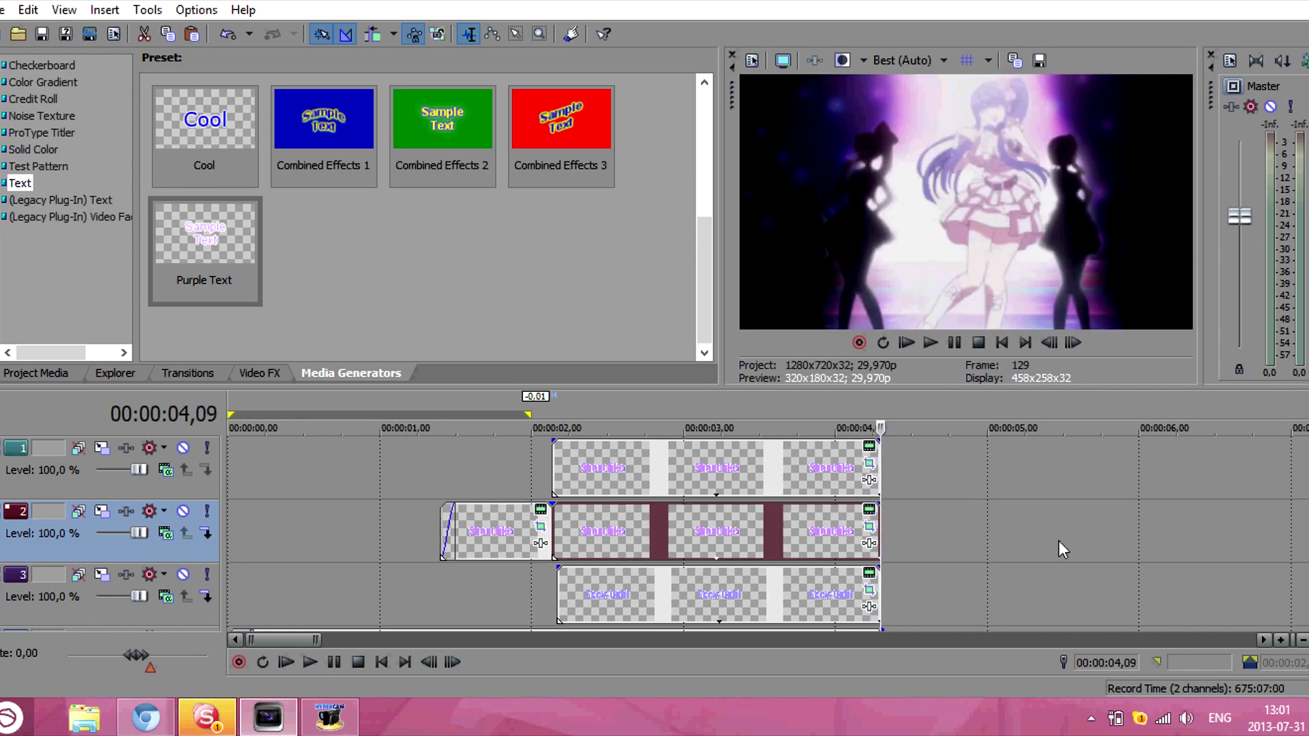